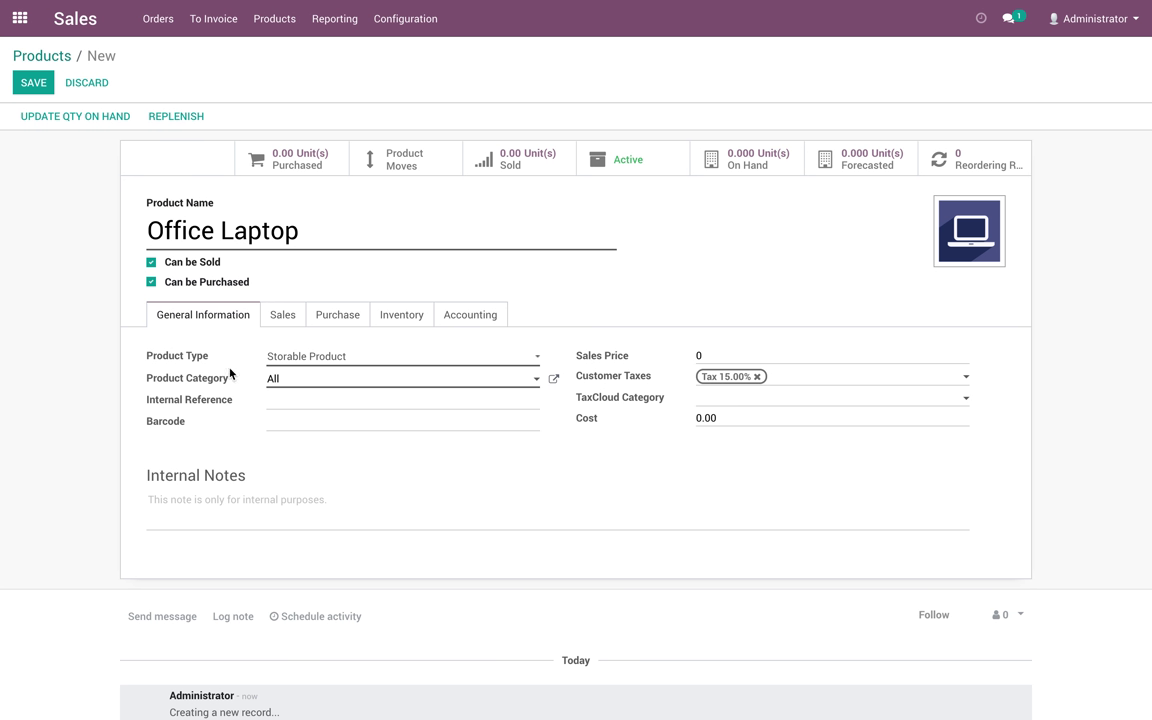
Step: Save the new storable product Office Laptop with its entered details
left_click(33, 85)
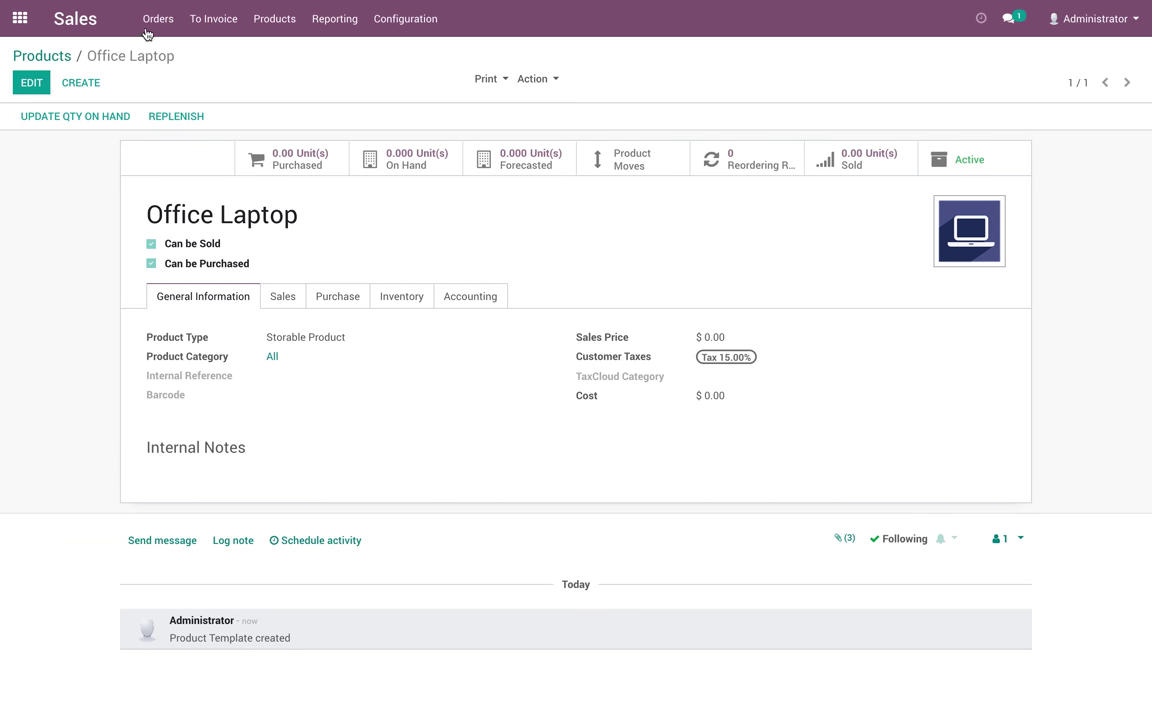
left_click(19, 18)
left_click(30, 21)
Step: Set the laptop's product category All to Average Cost (AVCO) costing and Automated inventory valuation, saving the category and product
left_click(39, 94)
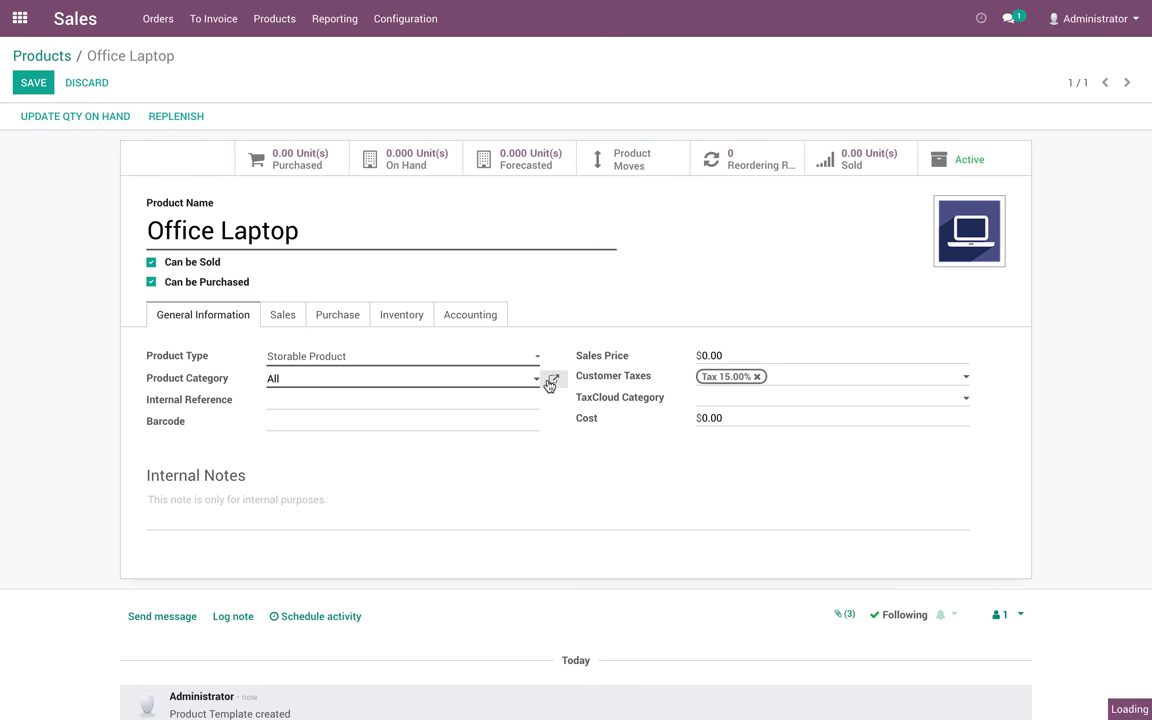
left_click(552, 380)
left_click(483, 424)
left_click(480, 452)
left_click(340, 143)
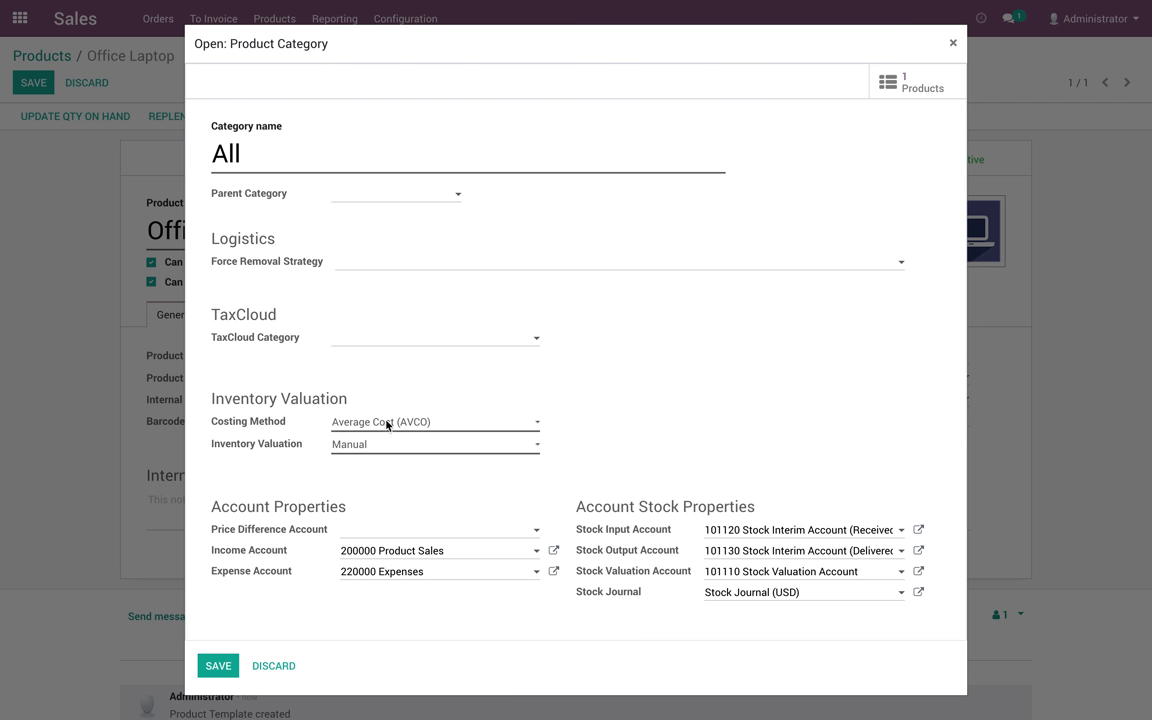
left_click(389, 446)
left_click(391, 459)
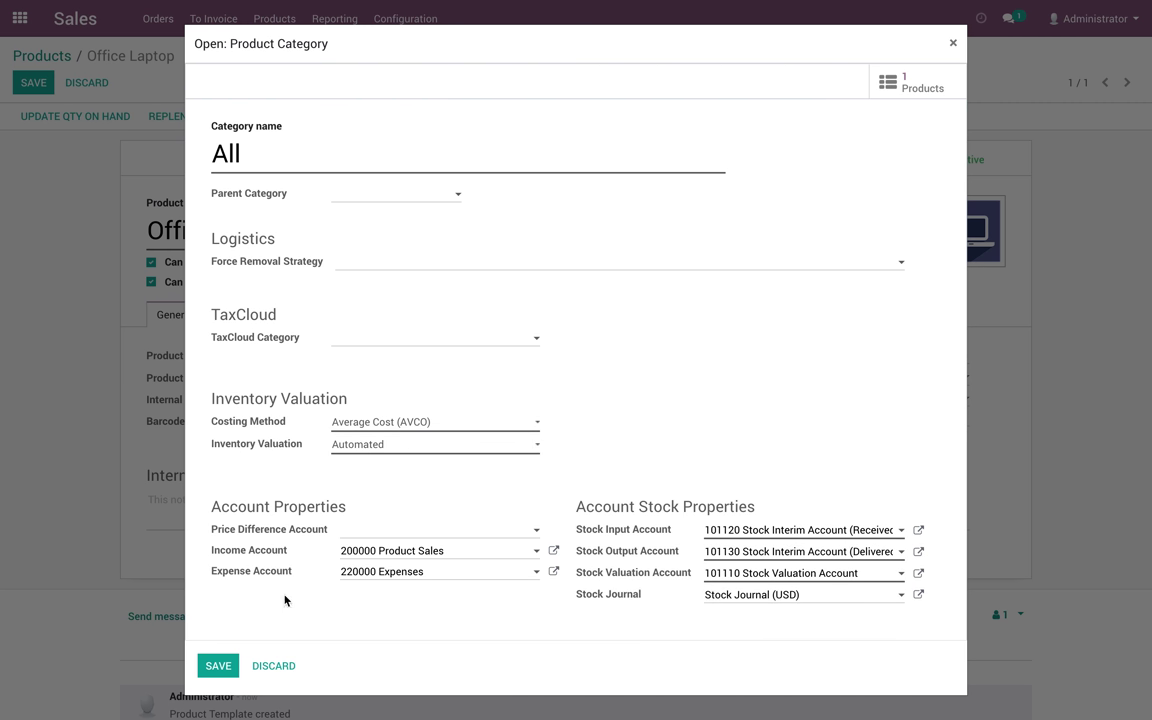
left_click(226, 666)
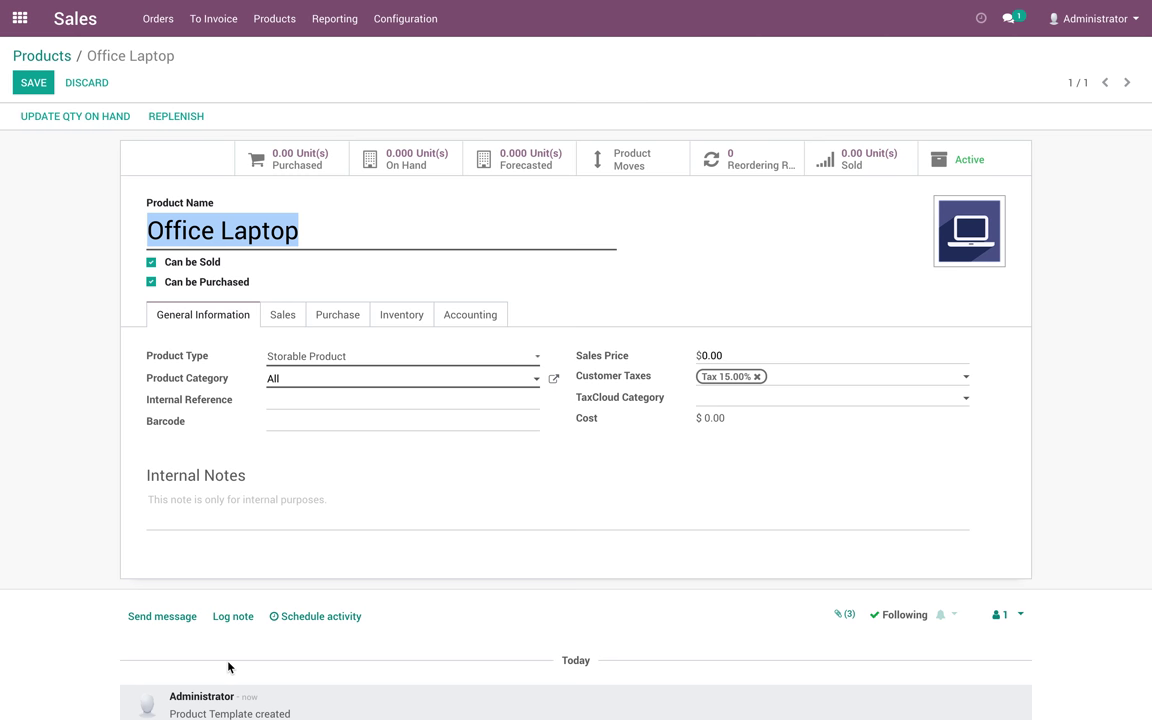
left_click(33, 82)
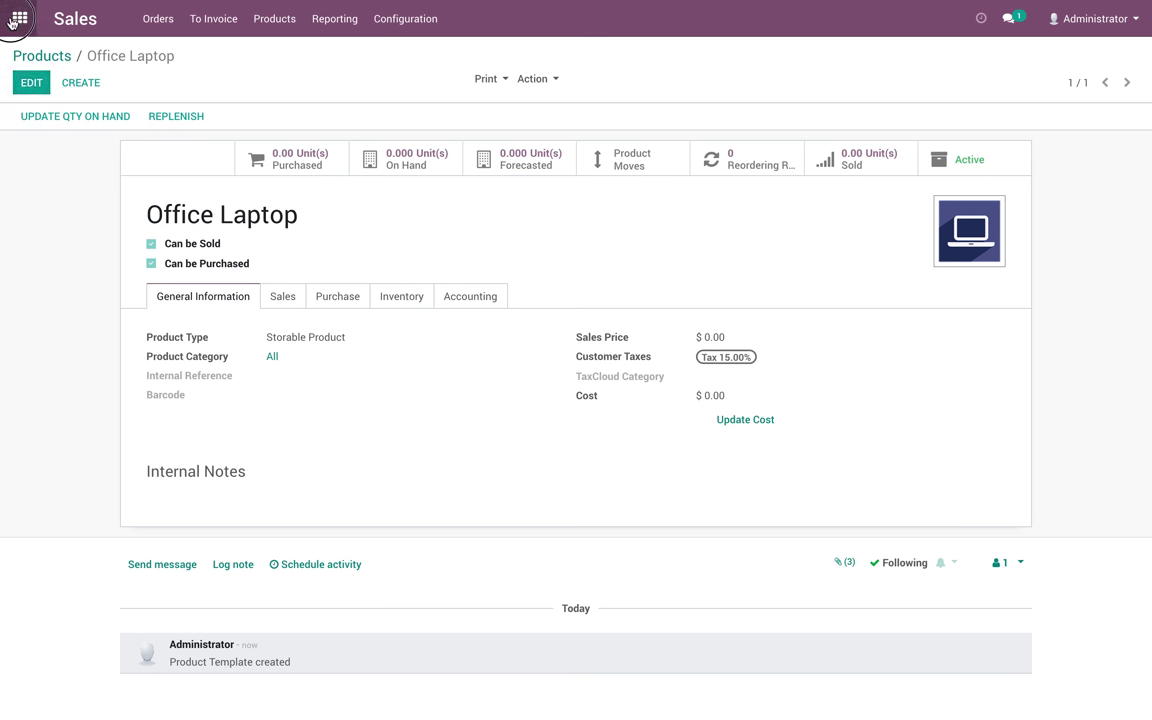
Step: Start a request for quotation in the Purchase app and create Default Supplier as its vendor
left_click(19, 18)
left_click(519, 200)
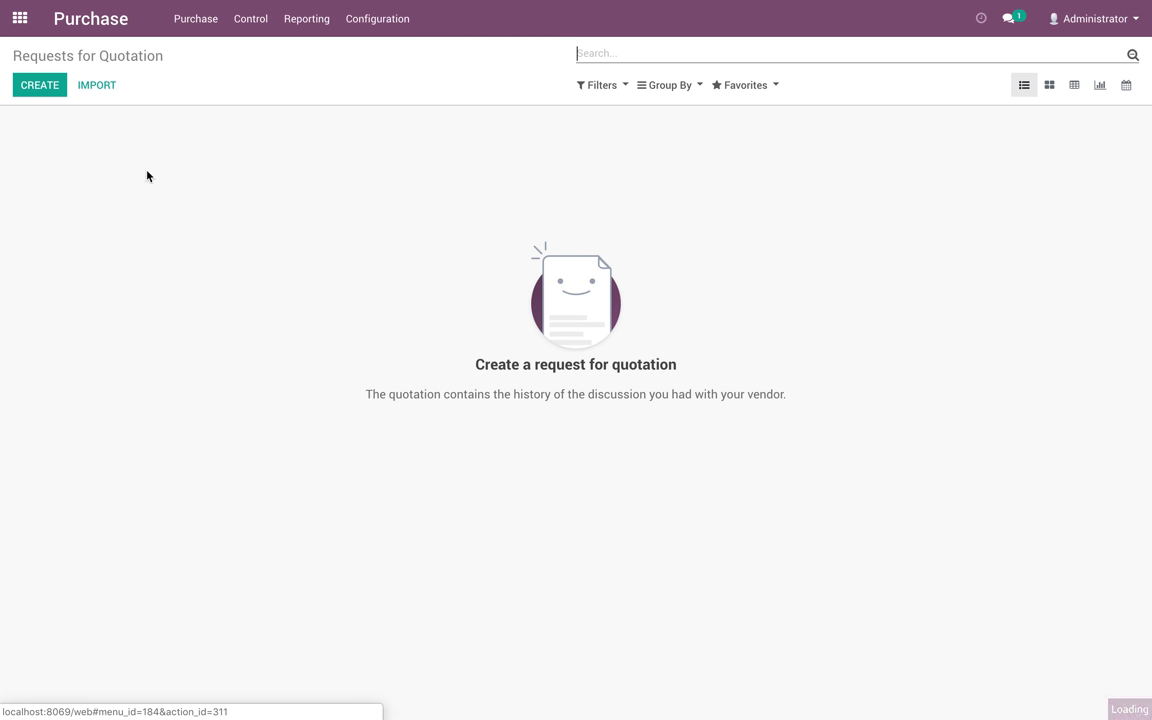
left_click(28, 86)
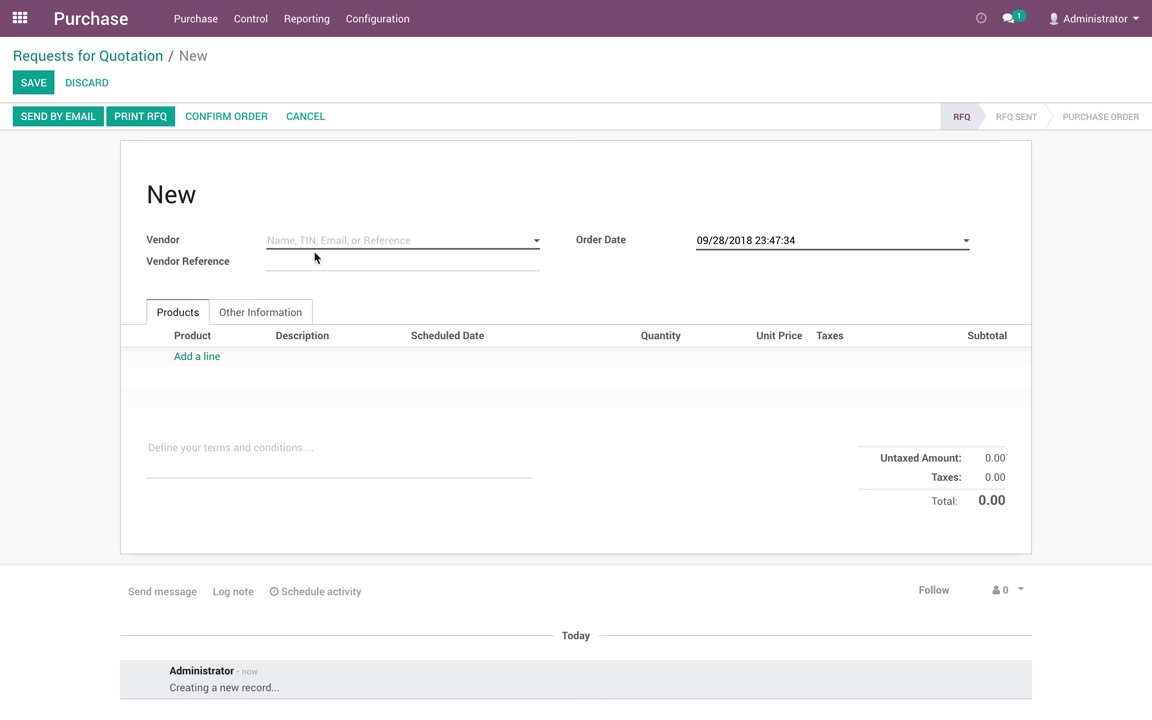
left_click(331, 246)
type("De")
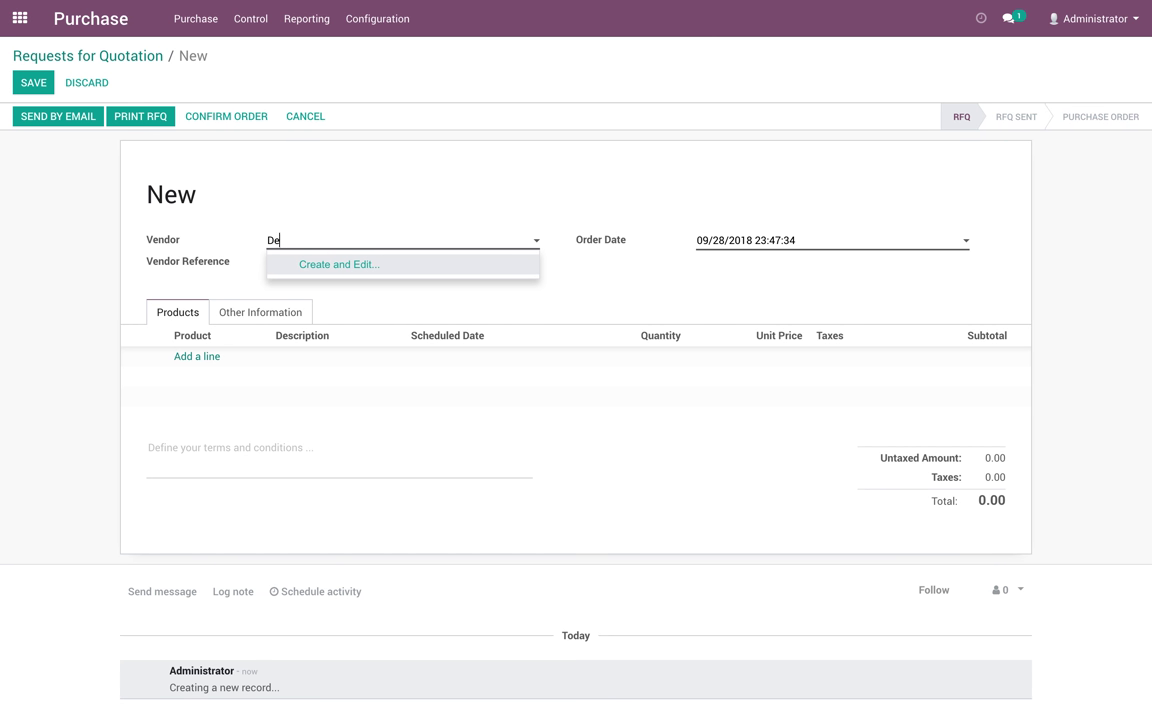
type("fault Supplier")
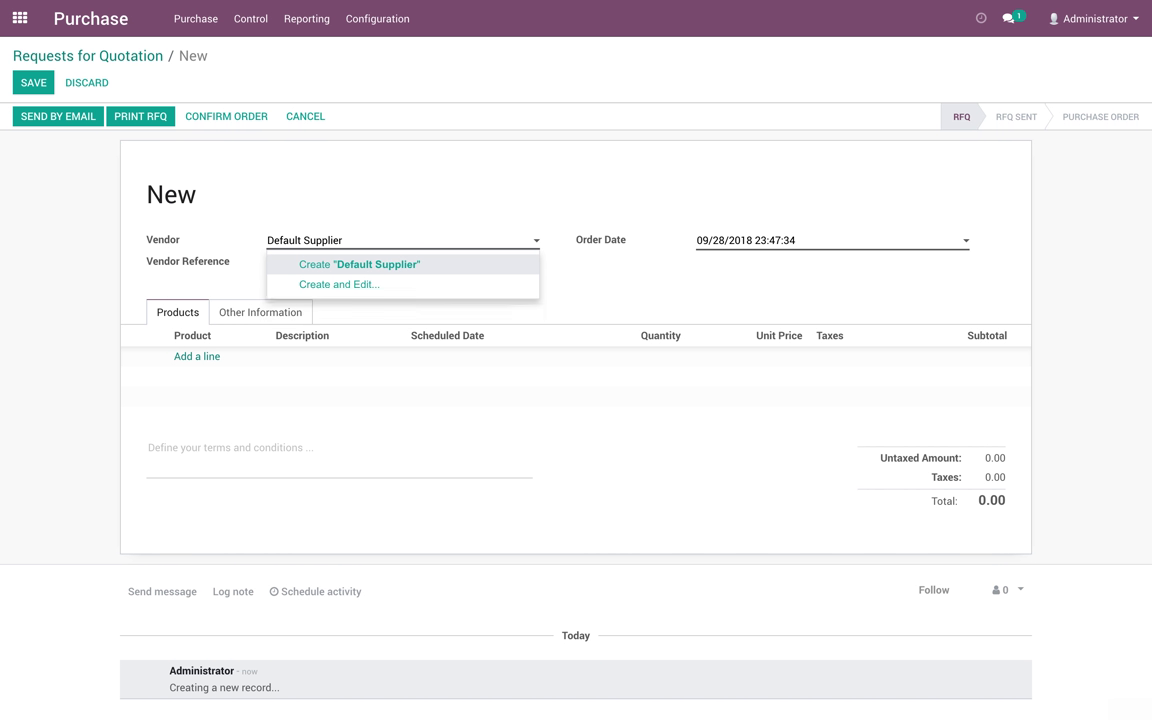
key("Return")
Step: Add an Office Laptop line with a unit price of 850 to the request and save it
left_click(190, 360)
left_click(188, 360)
left_click(192, 381)
left_click(769, 357)
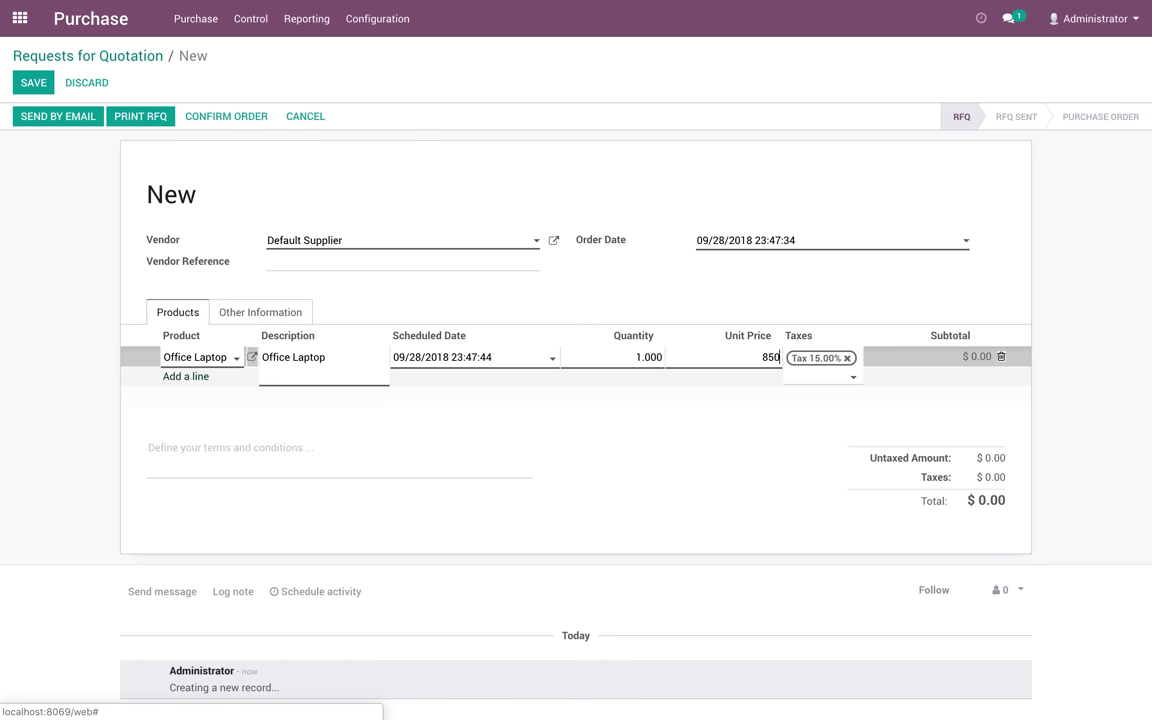
left_click(607, 494)
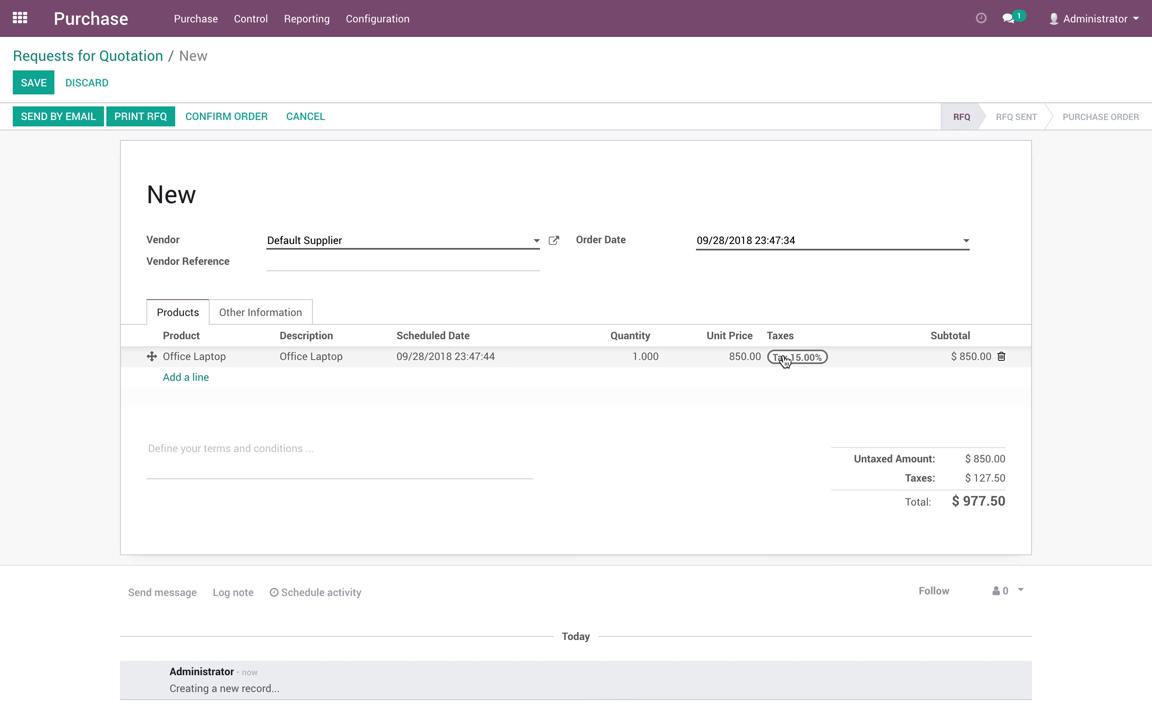
left_click(33, 82)
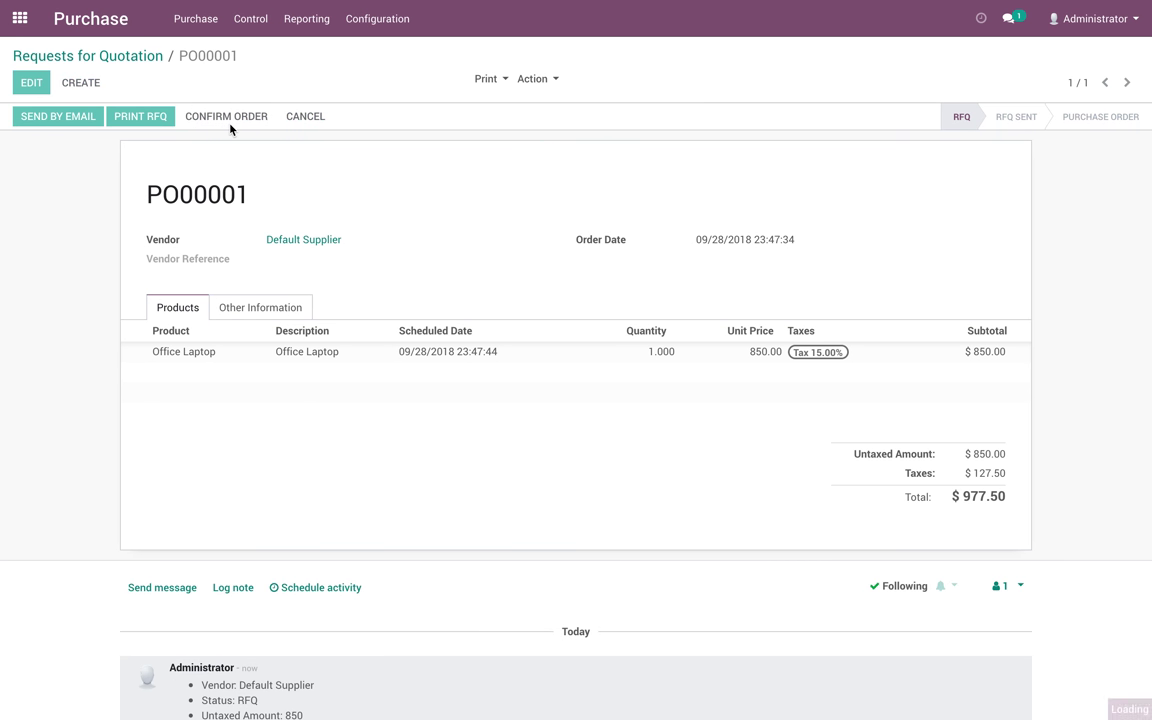
Step: Confirm the purchase order for the 850 laptop and validate its product receipt
left_click(228, 118)
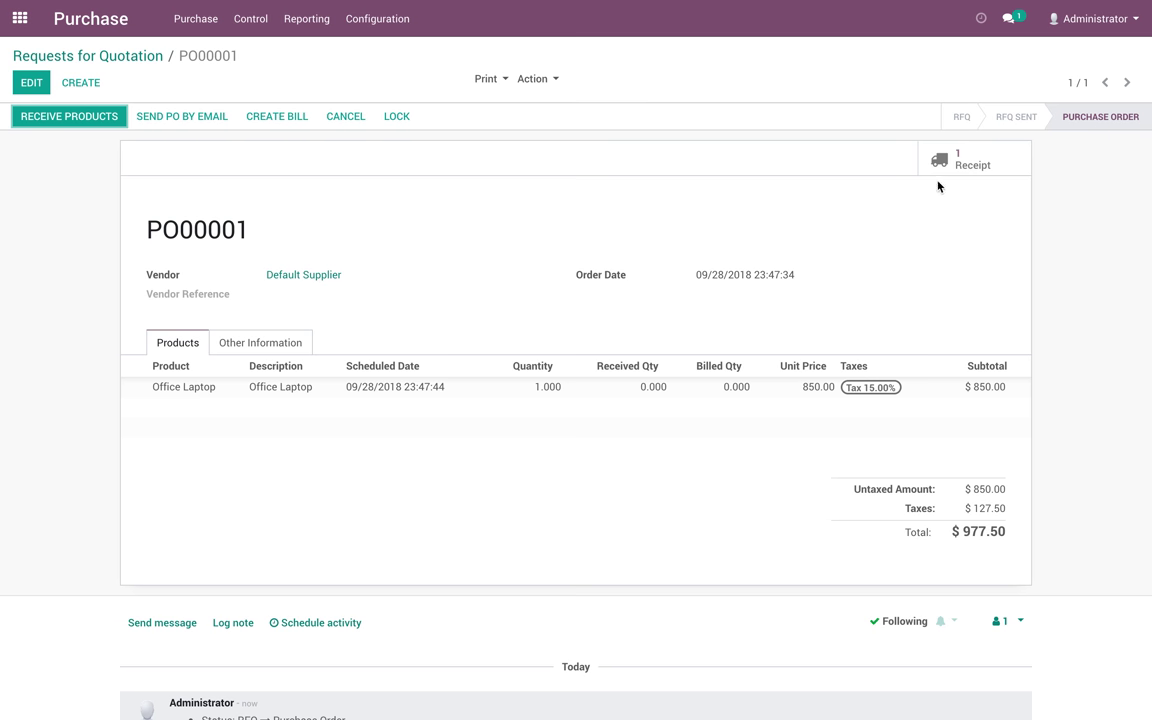
left_click(62, 114)
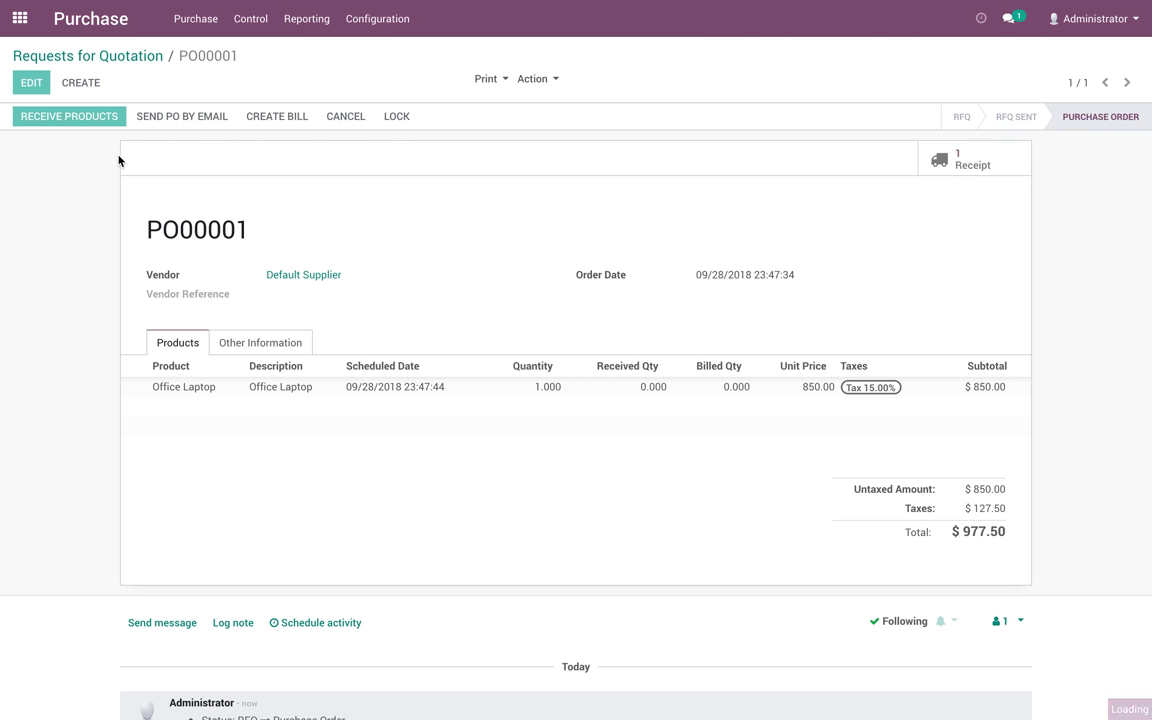
left_click(56, 117)
left_click(227, 169)
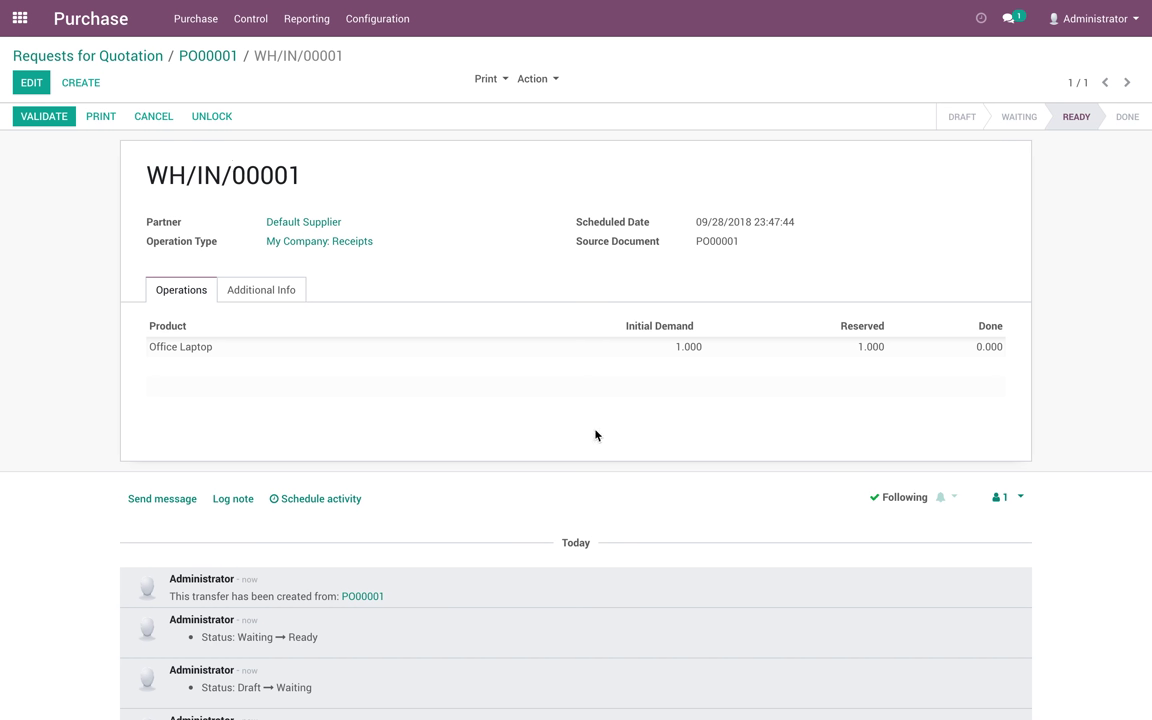
Step: Create the vendor bill from purchase order PO00001 and validate it
left_click(190, 56)
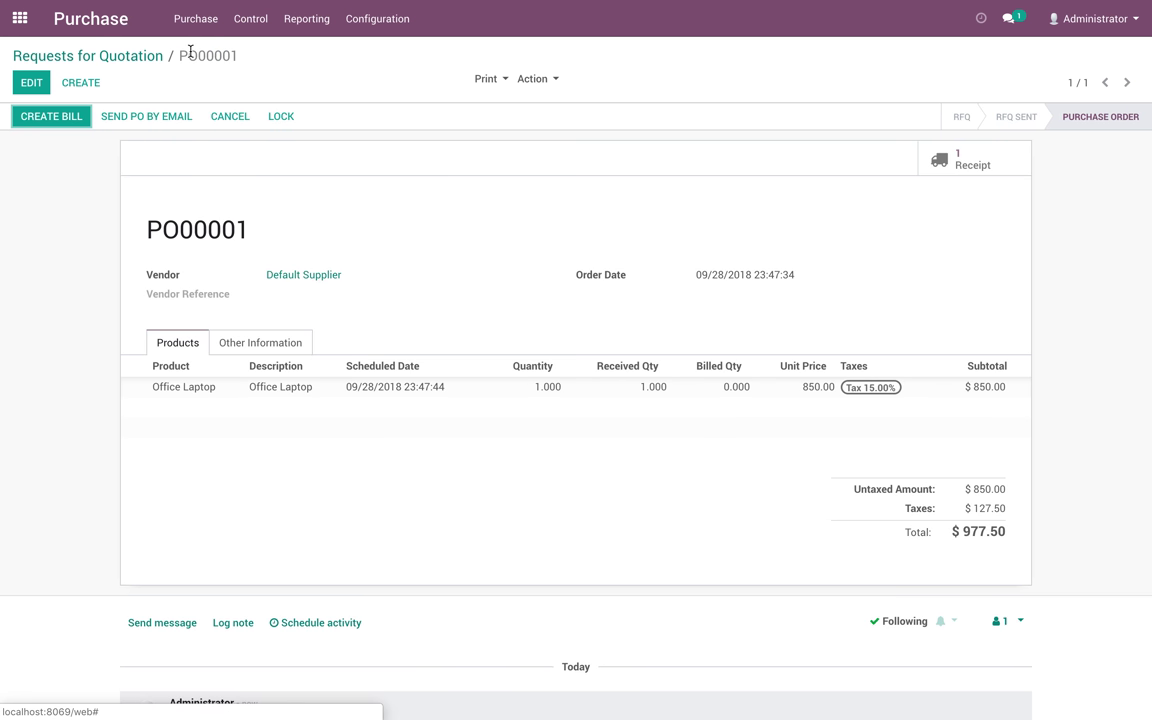
left_click(68, 118)
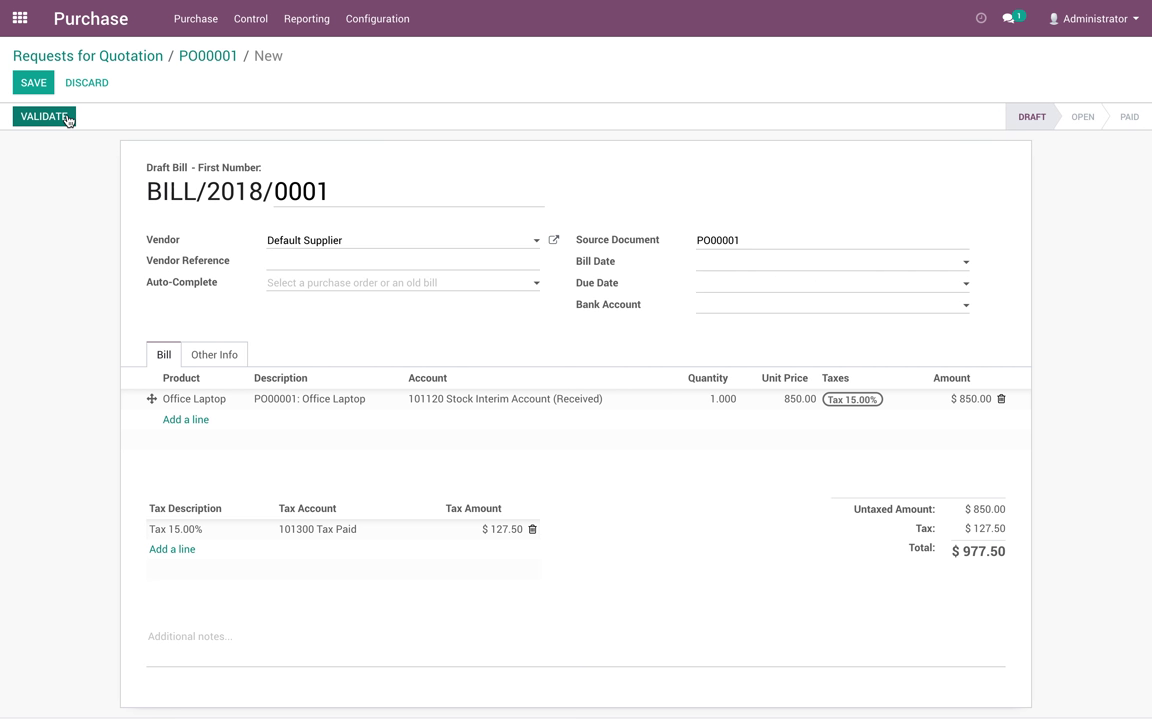
left_click(66, 121)
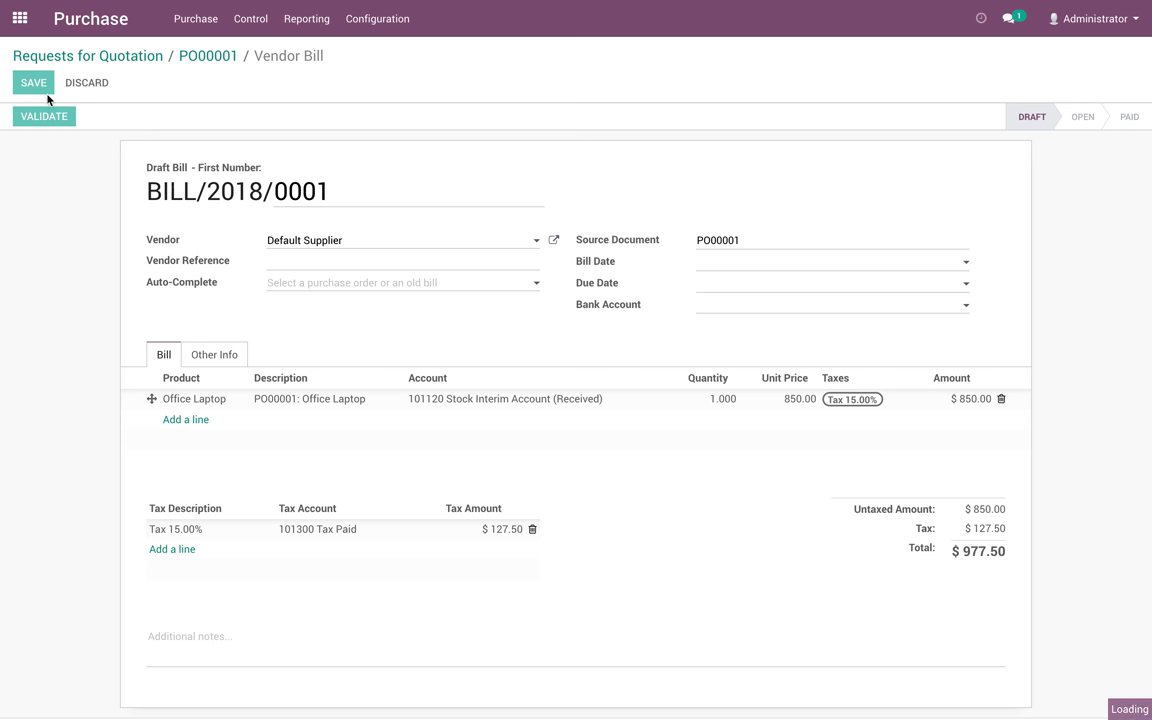
left_click(35, 88)
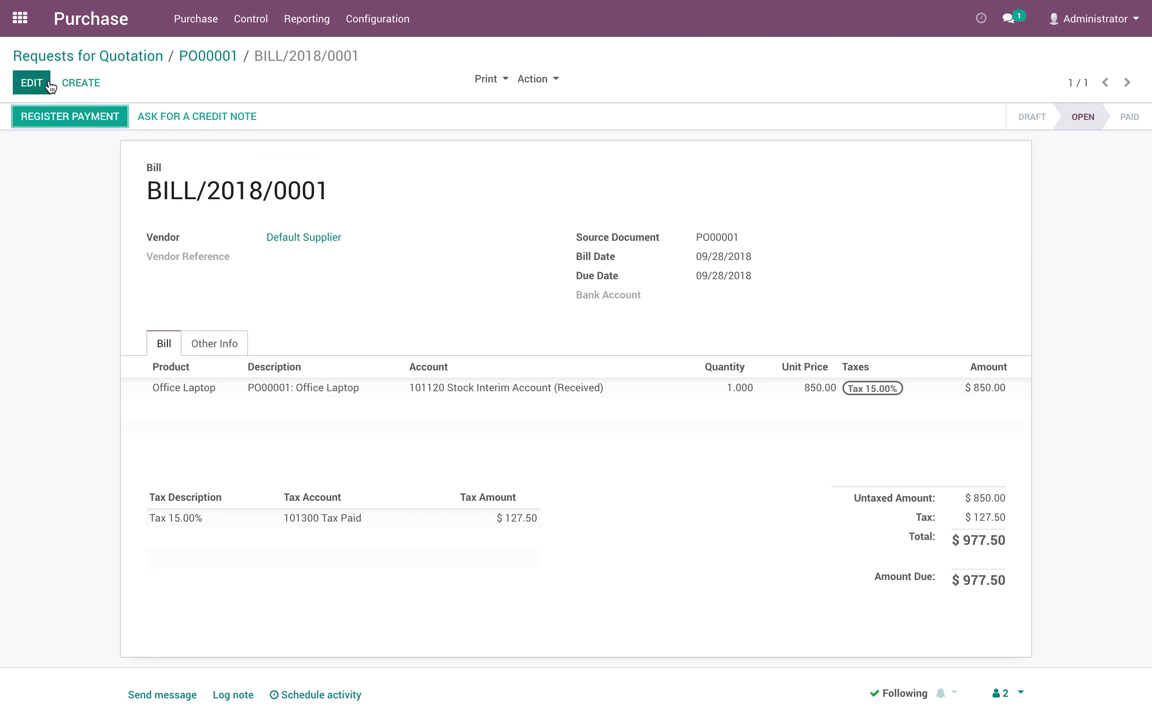
Step: Create another request for quotation for Default Supplier with an Office Laptop line
left_click(112, 56)
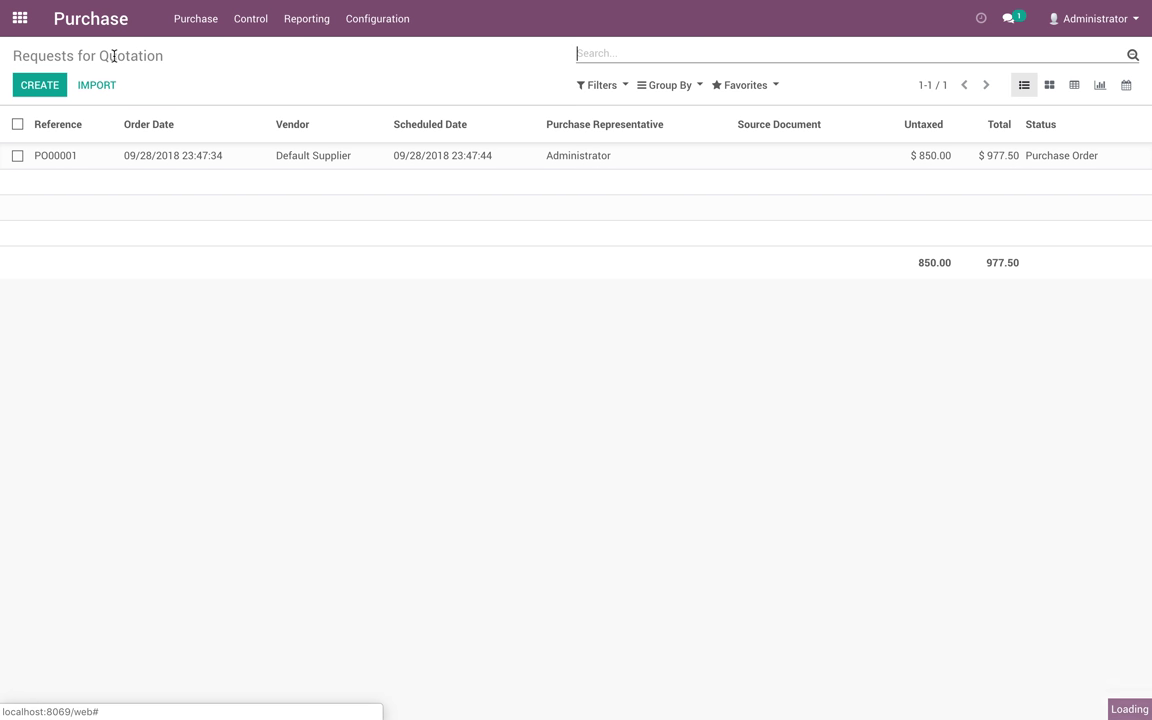
left_click(39, 86)
left_click(390, 240)
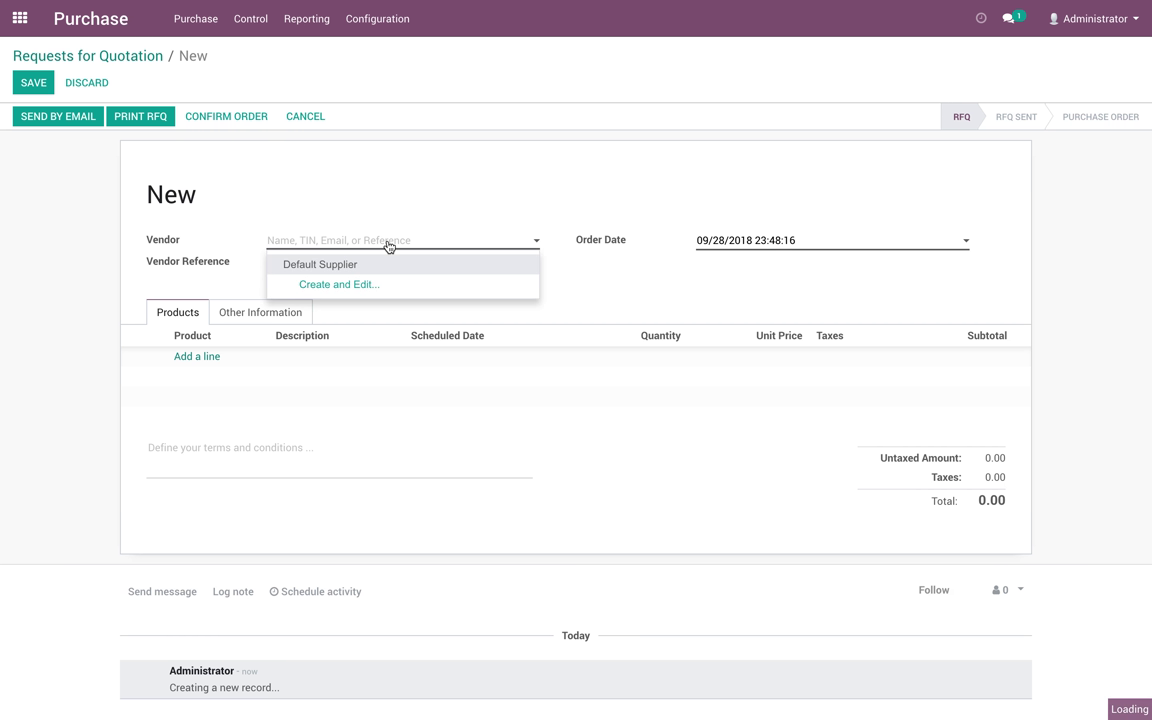
left_click(383, 263)
left_click(203, 358)
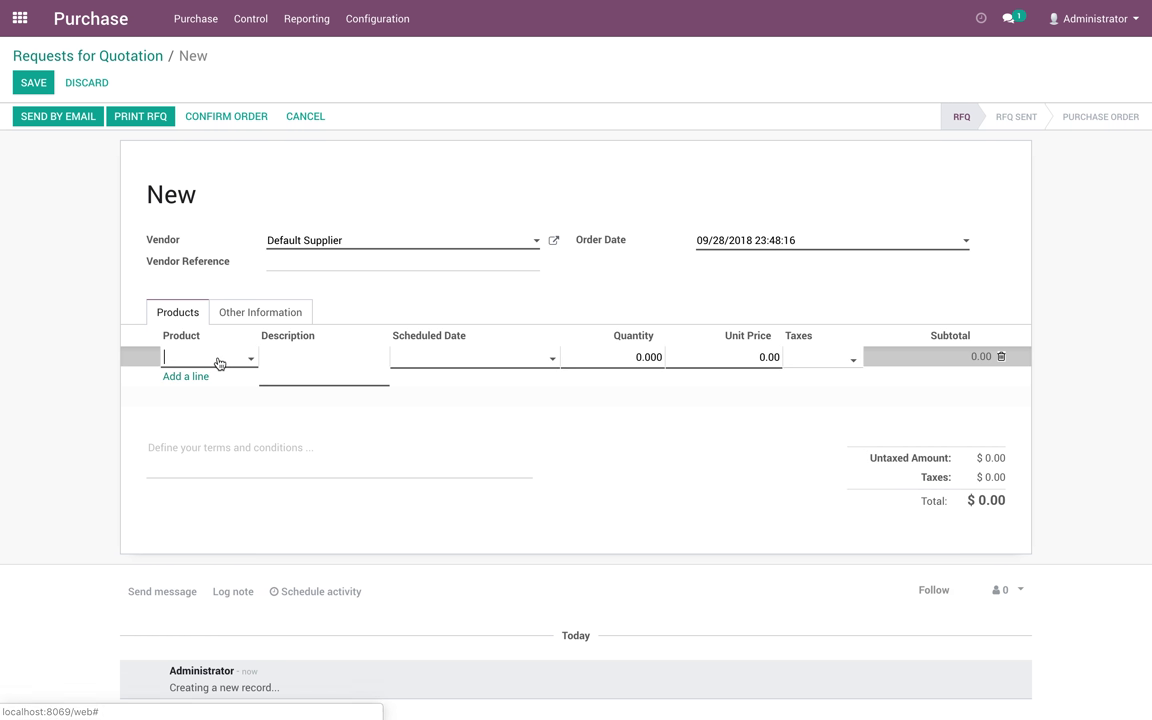
left_click(221, 384)
Step: Set the Office Laptop line's unit price to 900 and save the request
key("Tab")
key("Tab")
key("Tab")
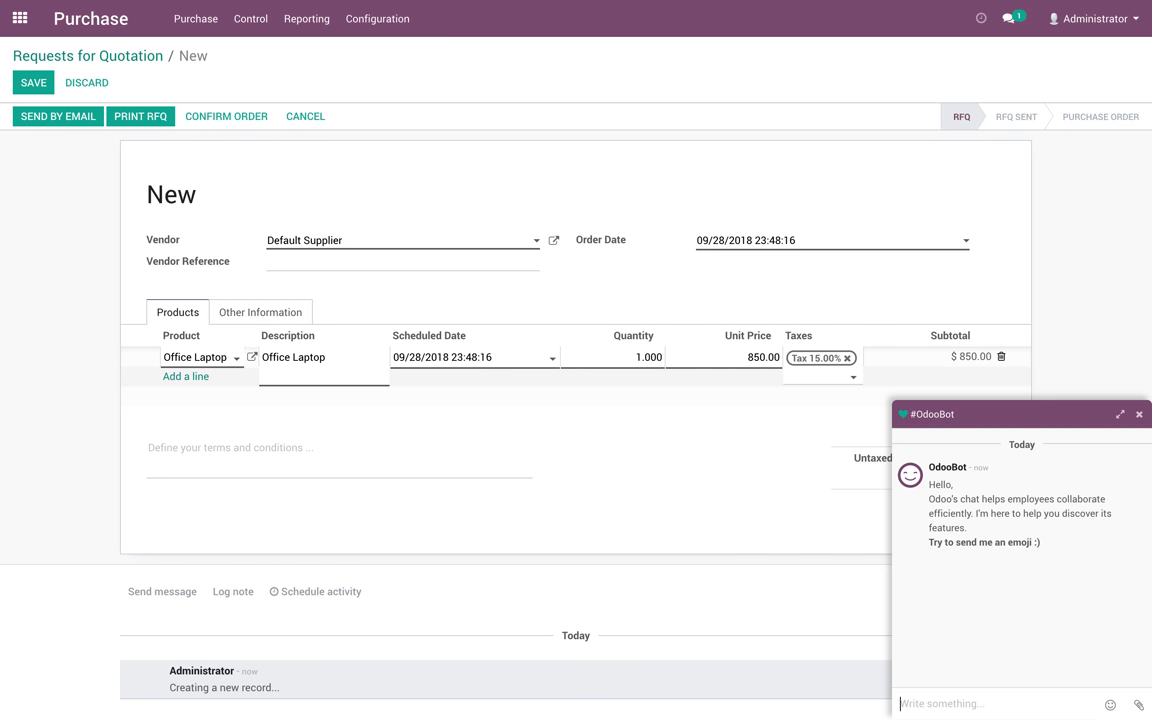
left_click(998, 412)
left_click(727, 363)
type("900")
left_click(784, 440)
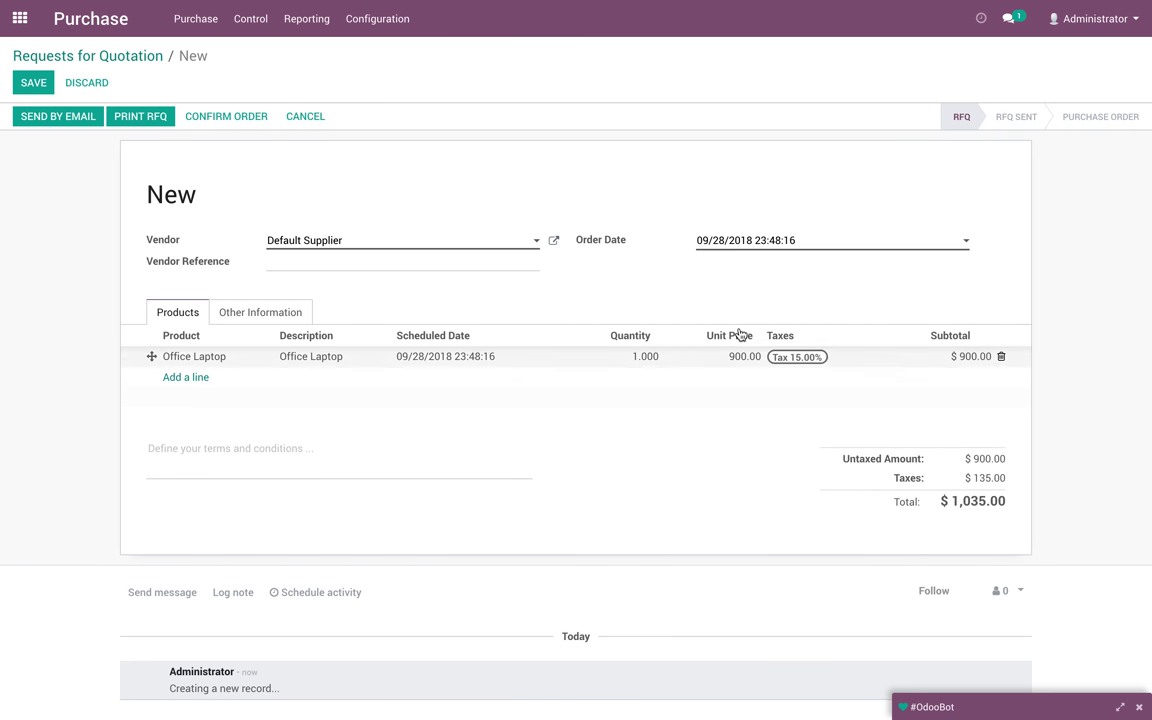
left_click(39, 84)
Step: Confirm the purchase order for the 900 laptop and validate its product receipt
left_click(236, 118)
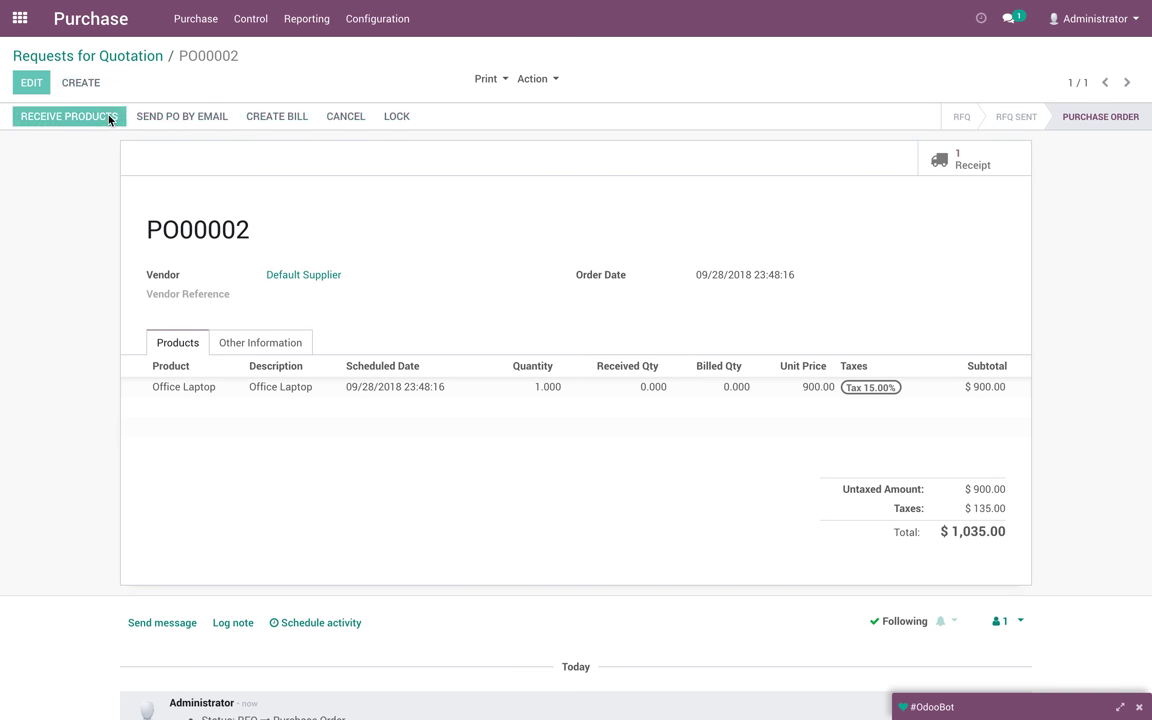
left_click(110, 120)
left_click(56, 117)
left_click(239, 177)
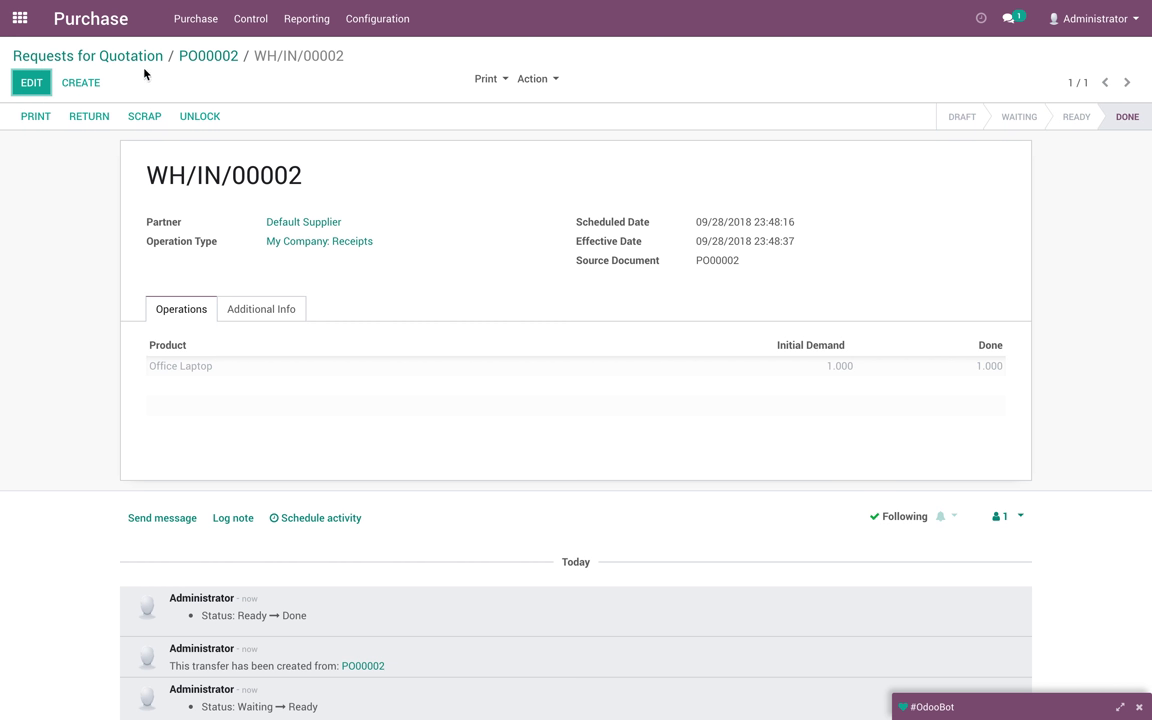
Step: Create the vendor bill from purchase order PO00002 and validate it
left_click(222, 57)
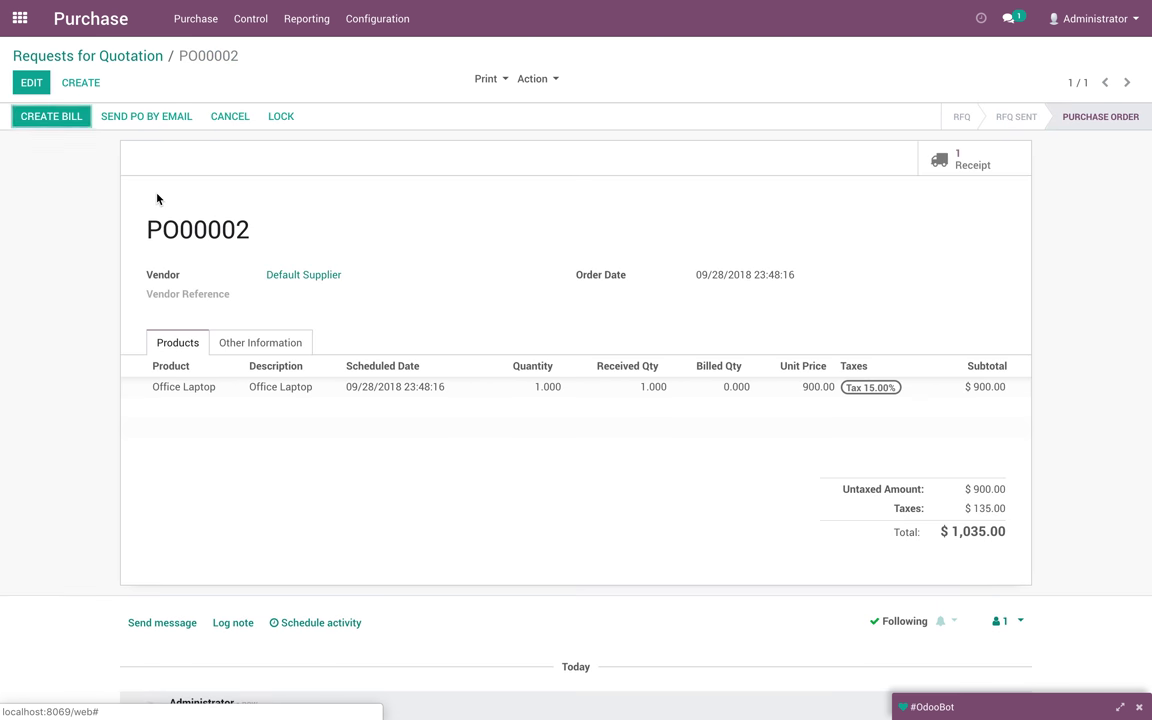
left_click(73, 122)
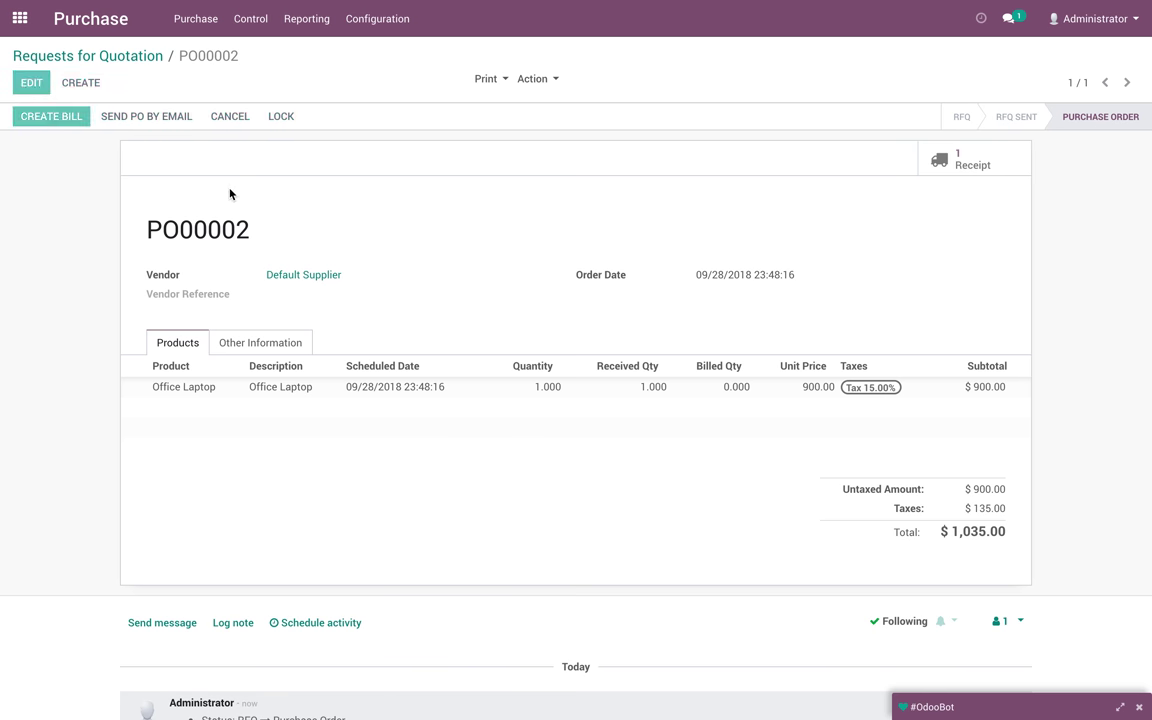
left_click(62, 121)
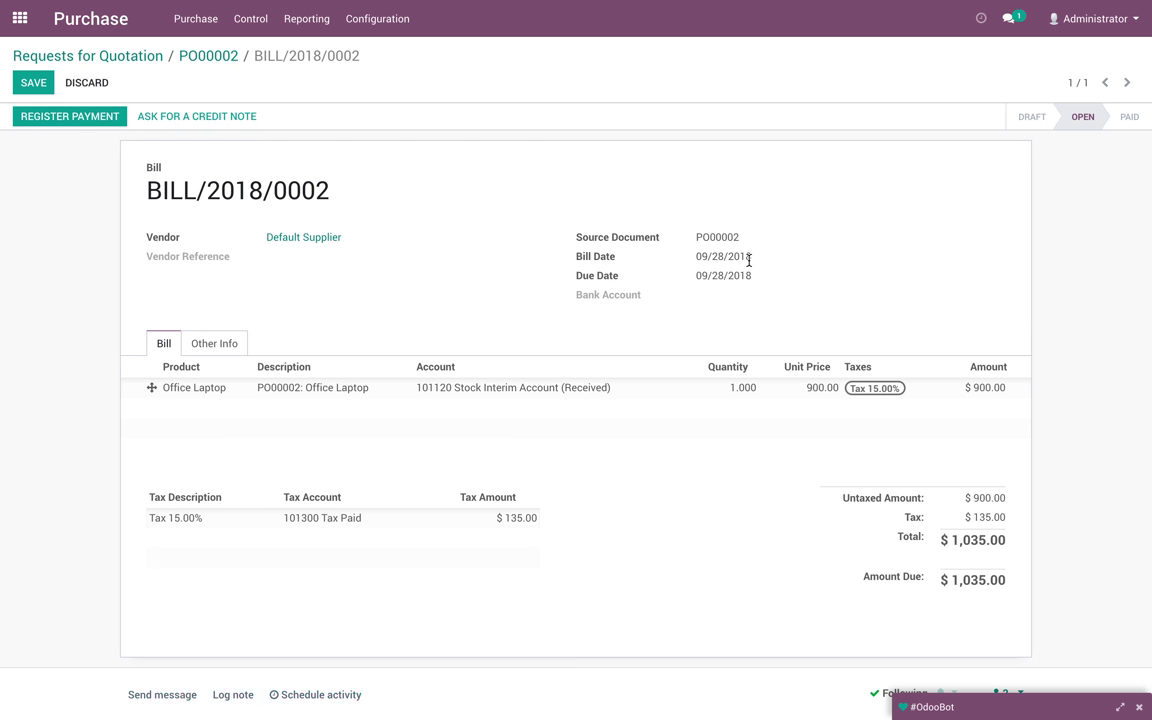
Step: Switch to the Inventory app and examine the Office Laptop's quantity and value in the Inventory Valuation report
left_click(19, 19)
left_click(668, 232)
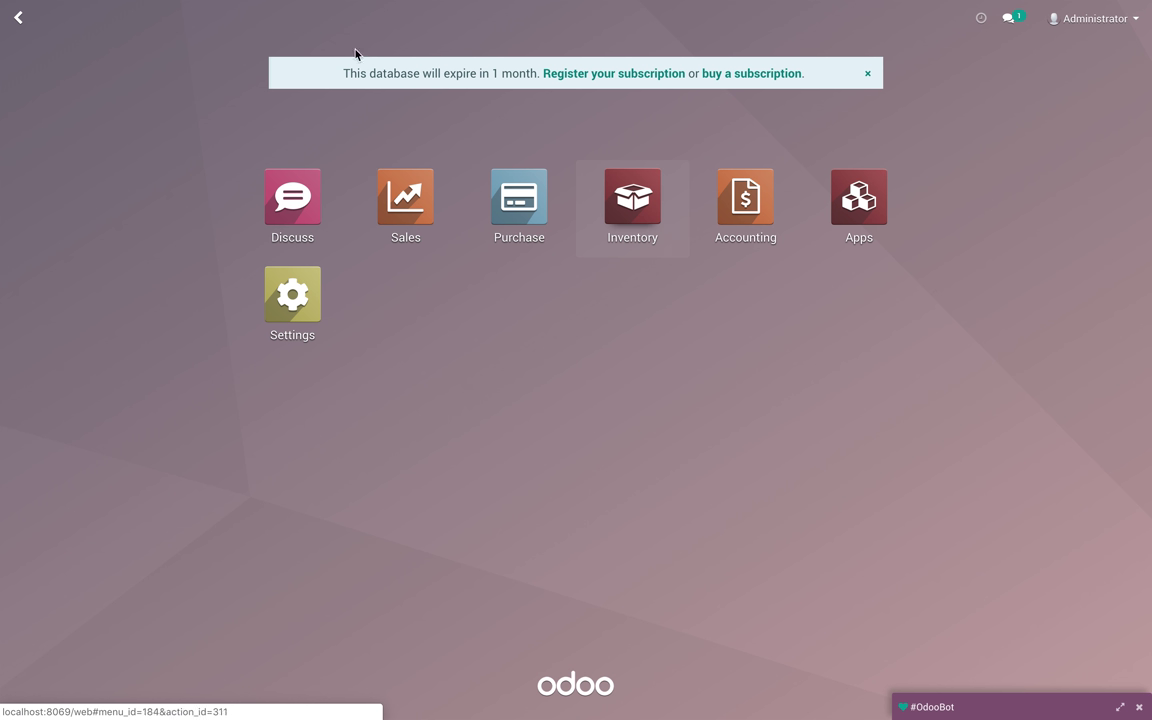
left_click(385, 22)
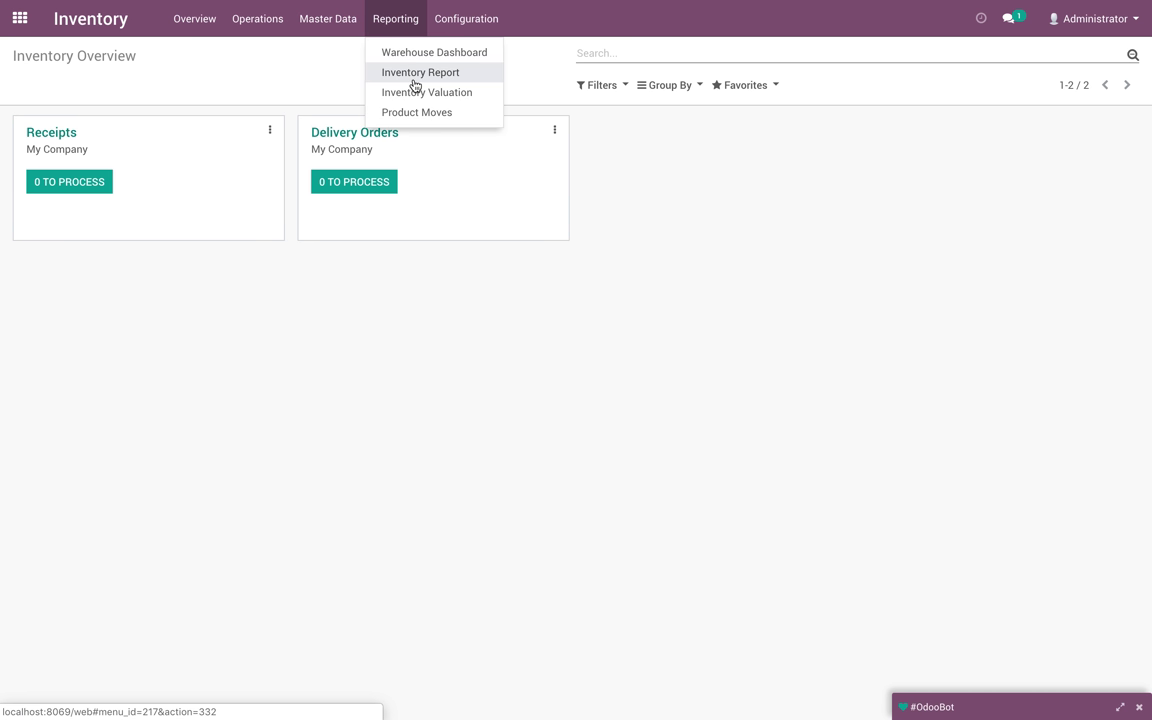
left_click(412, 94)
left_click(270, 208)
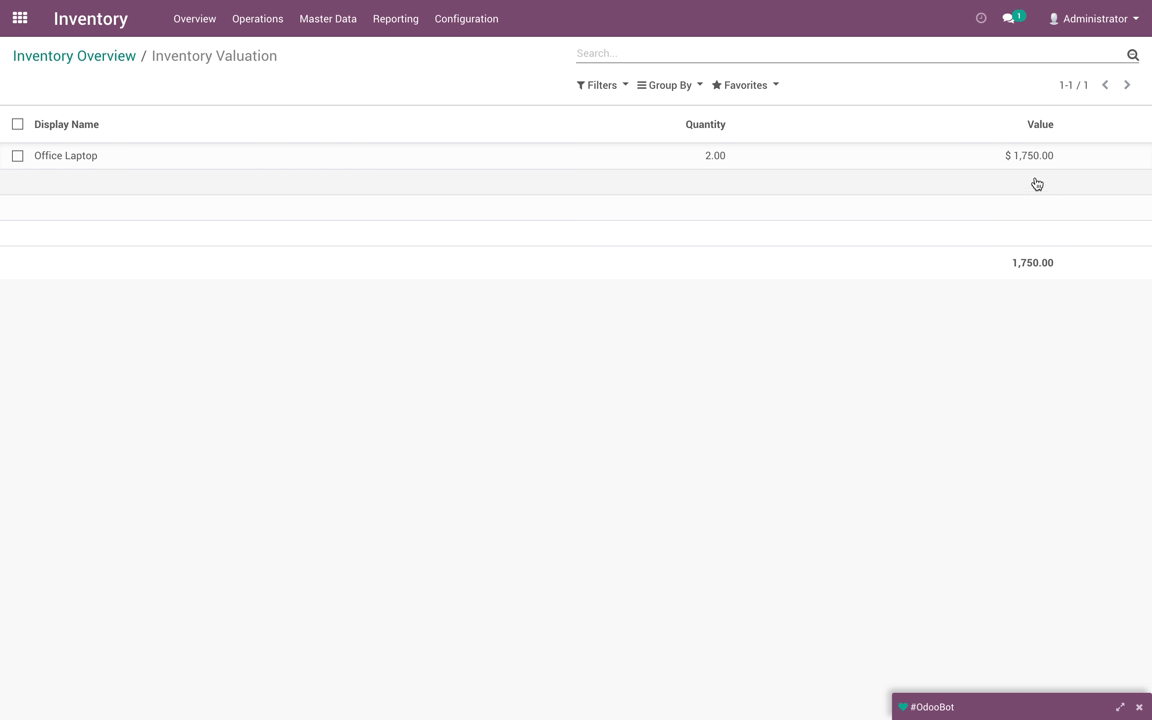
left_click(943, 151)
Step: Switch to the Accounting app and examine the Stock Valuation Account's General Ledger entries from the Balance Sheet
left_click(19, 18)
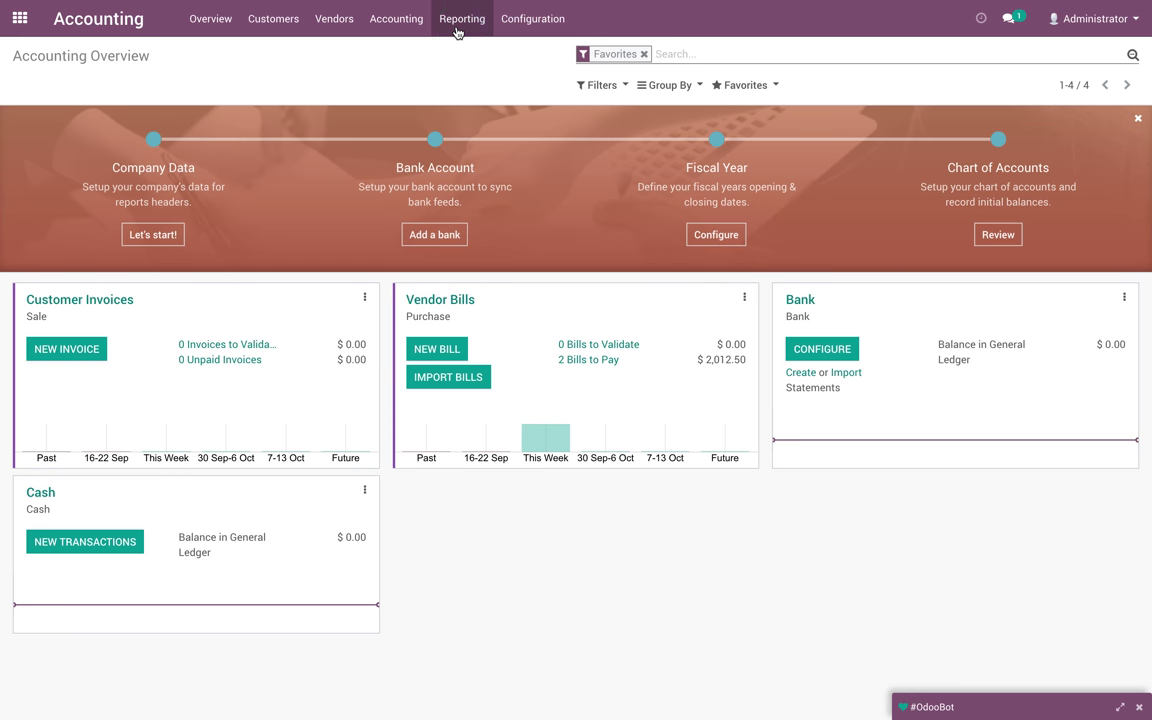
left_click(460, 22)
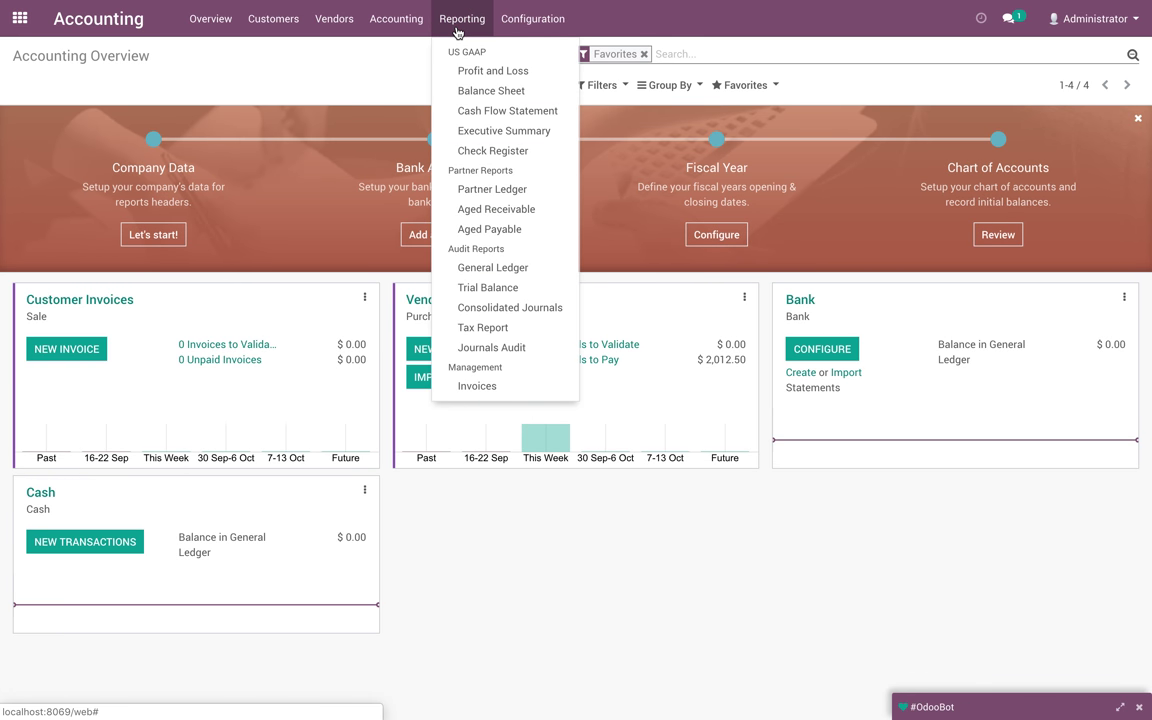
left_click(476, 89)
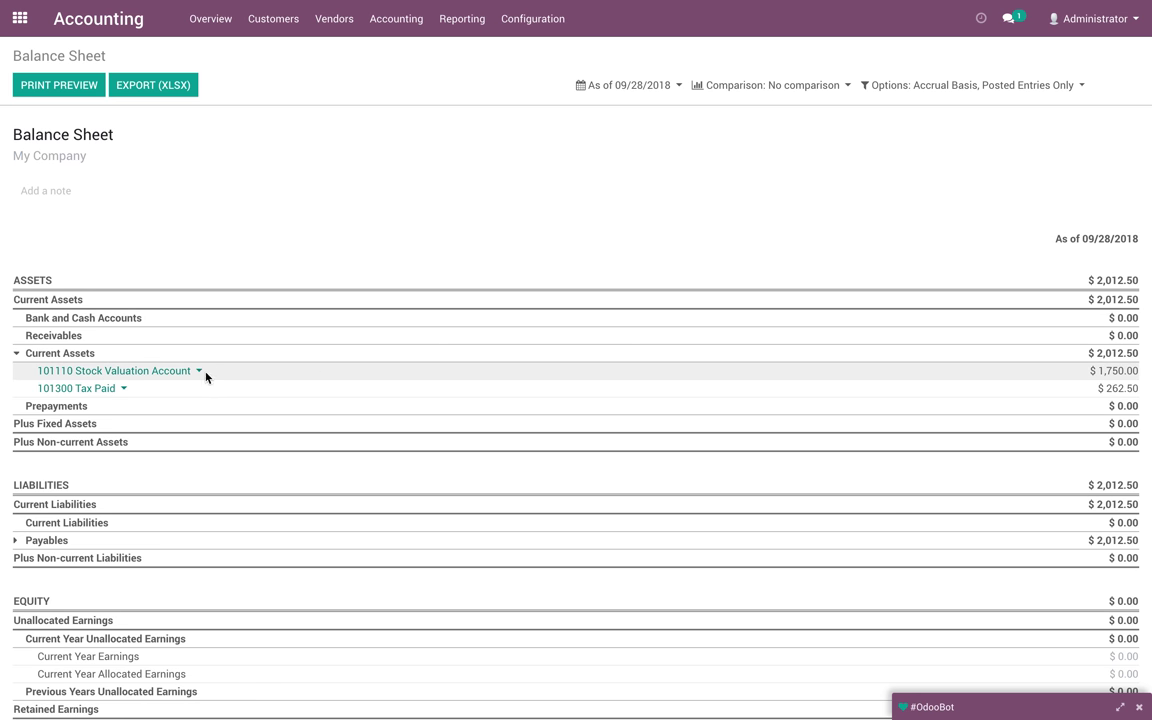
left_click(199, 371)
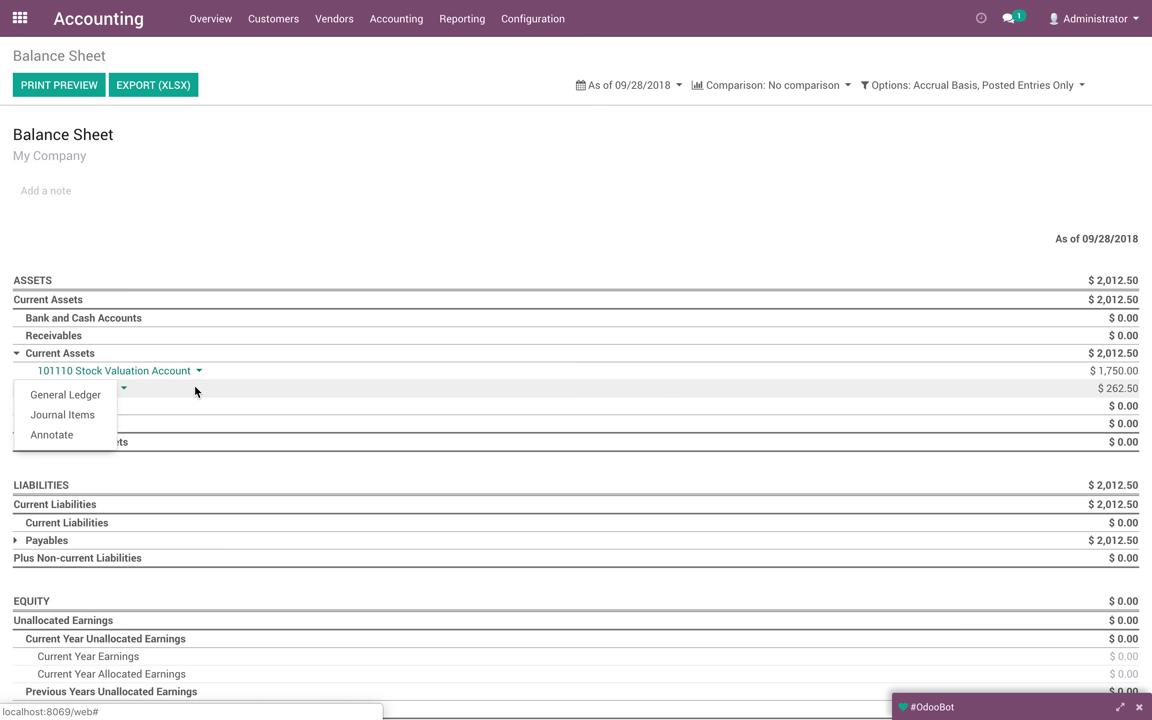
left_click(118, 396)
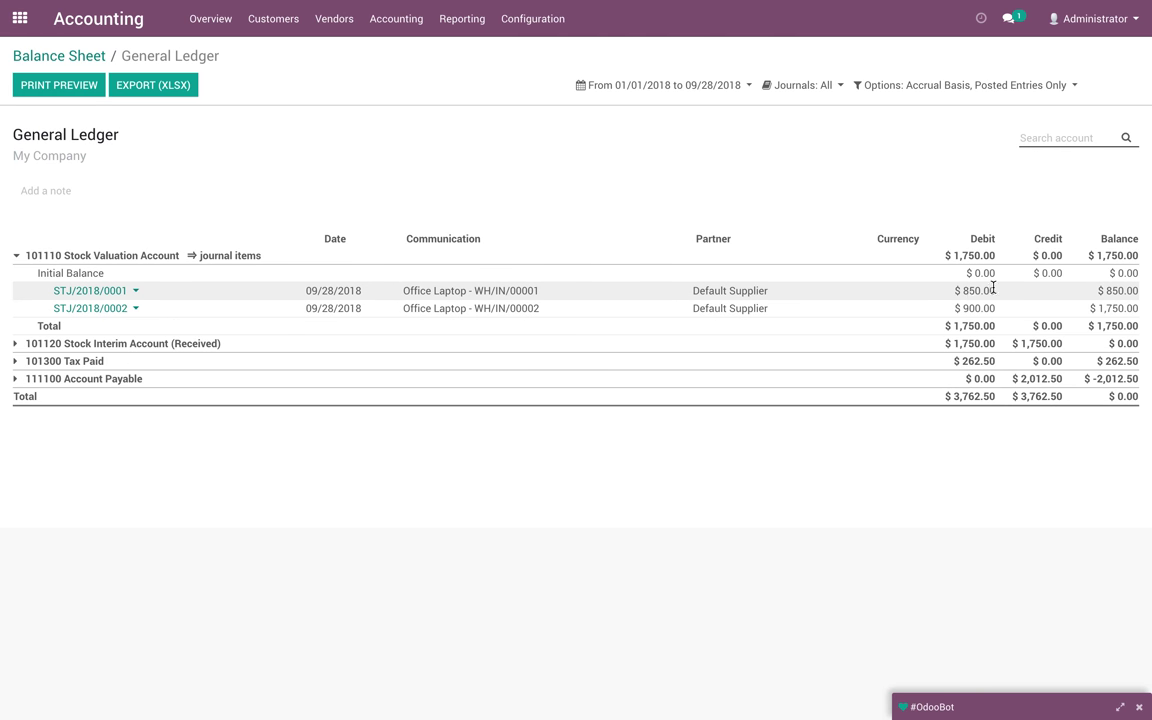
left_click_drag(964, 291, 1135, 306)
left_click(584, 303)
Step: In the Sales app settings, enable Multiple Sales Prices per Product with prices computed from formulas, enable Margins, and save
left_click(19, 18)
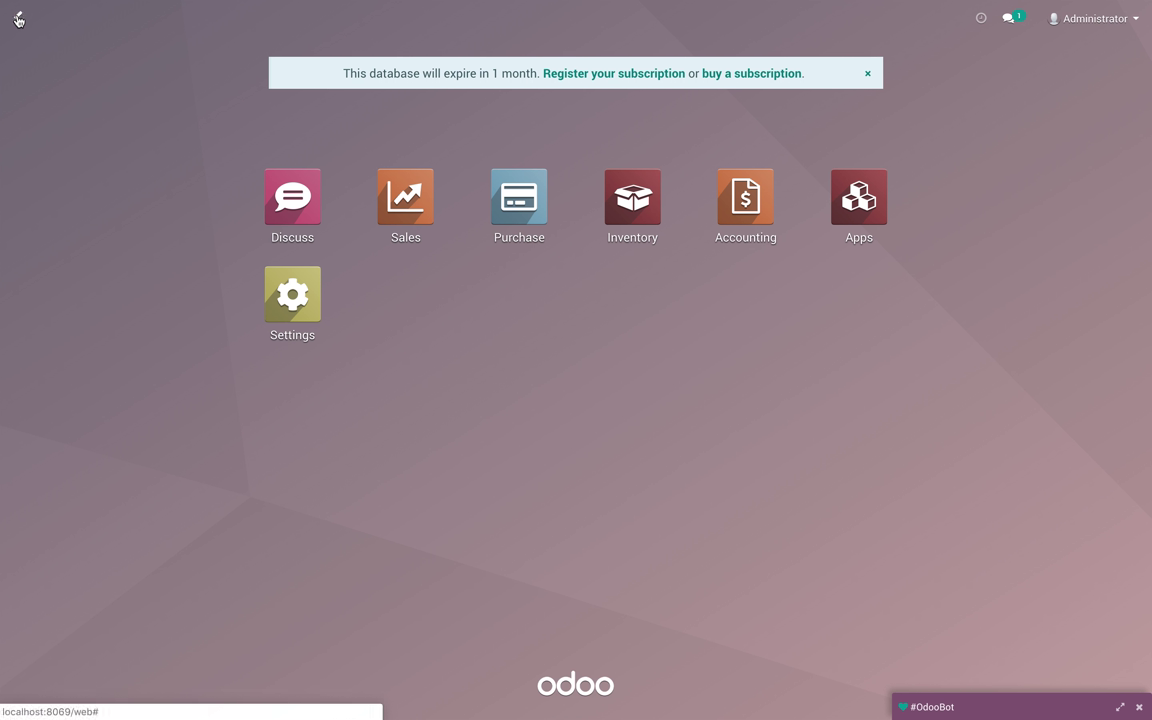
left_click(444, 232)
left_click(420, 20)
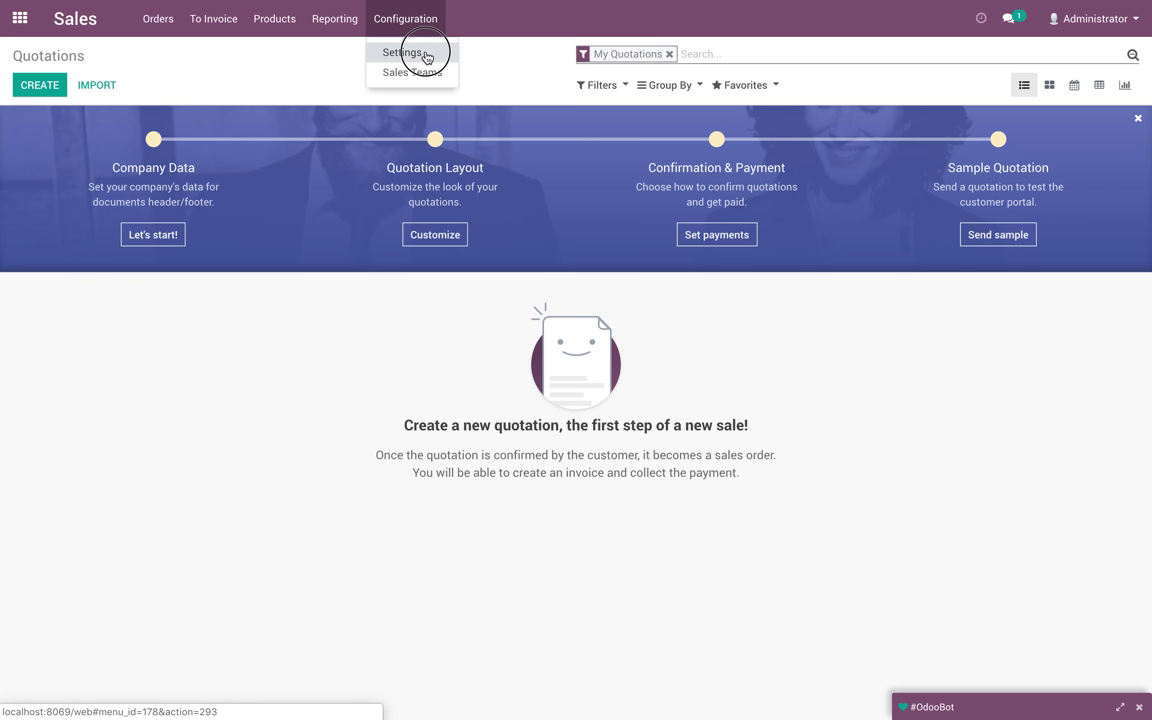
left_click(424, 51)
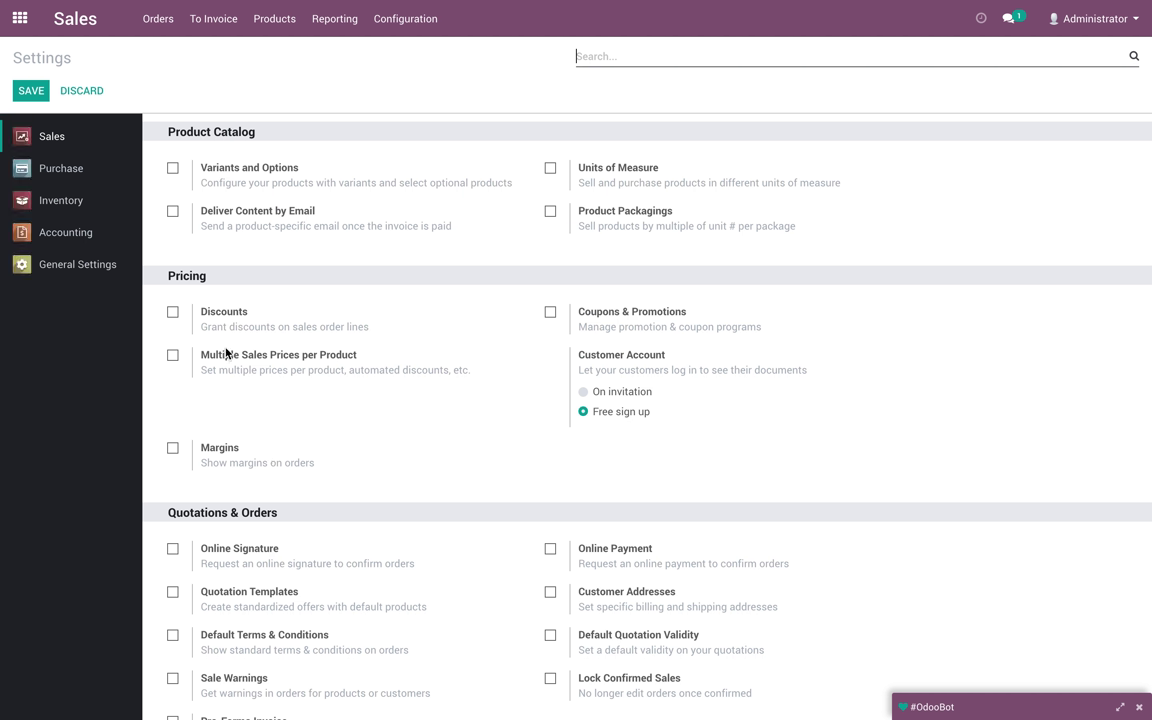
left_click(227, 356)
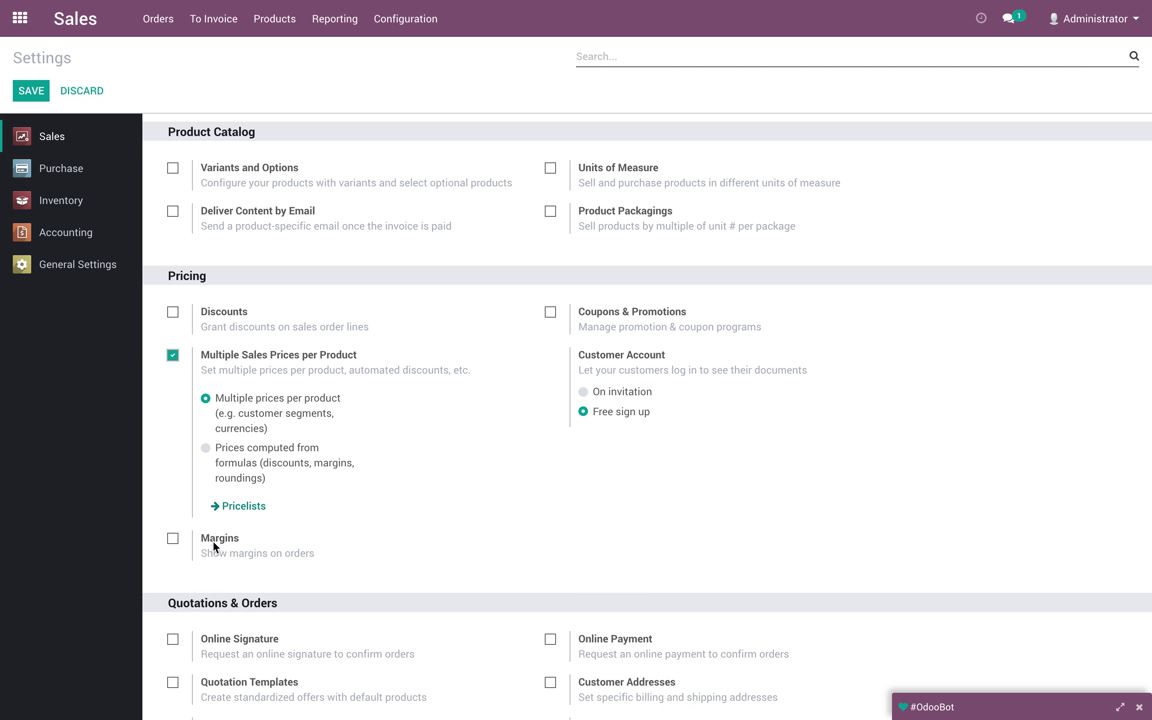
left_click(207, 449)
left_click(30, 95)
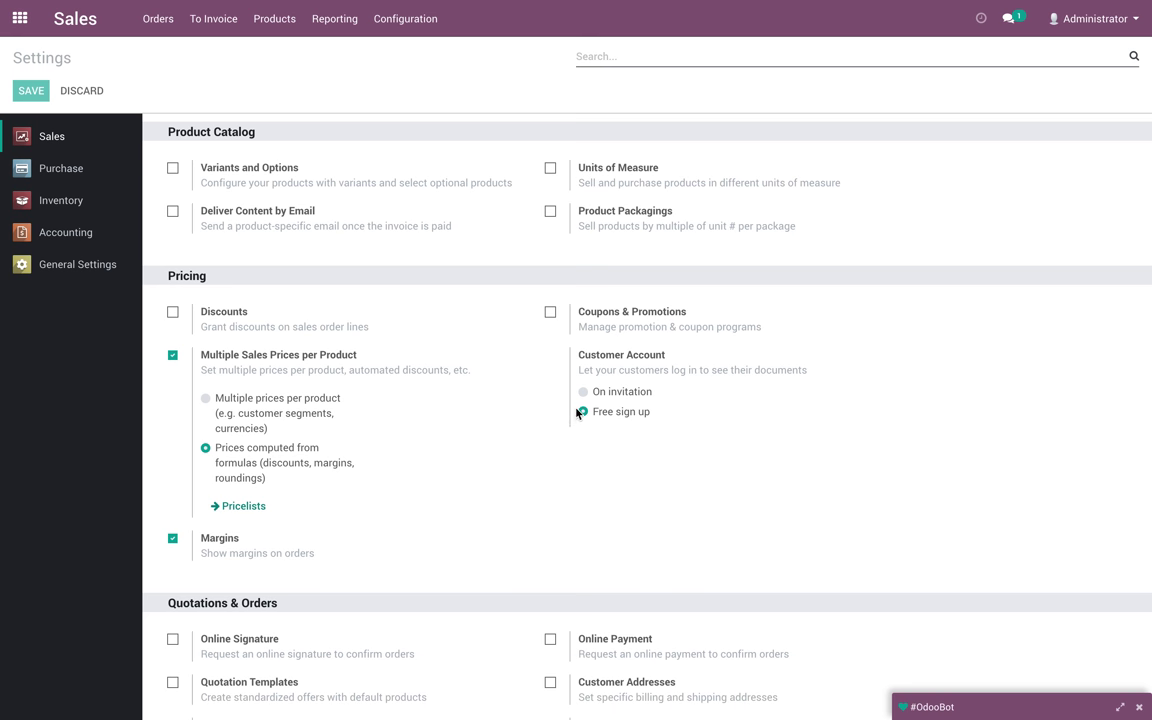
mouse_move(578, 413)
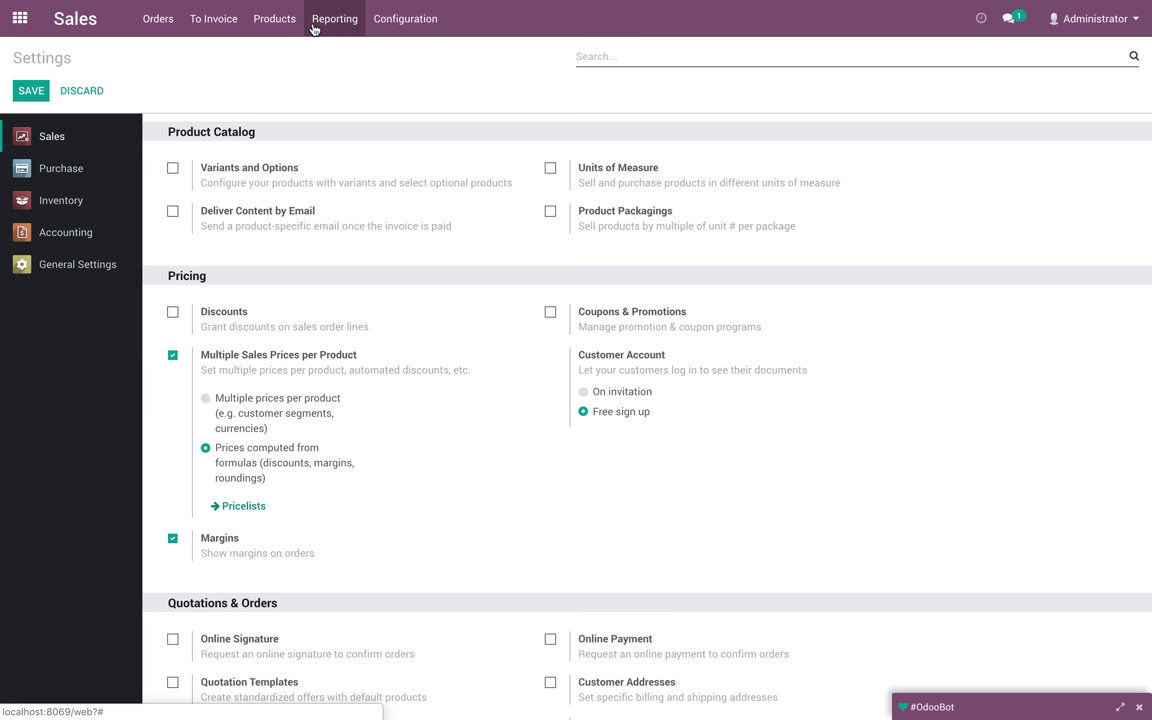
Step: Edit the Public Pricelist and add a pricelist item that applies to the Office Laptop product
left_click(271, 22)
left_click(288, 72)
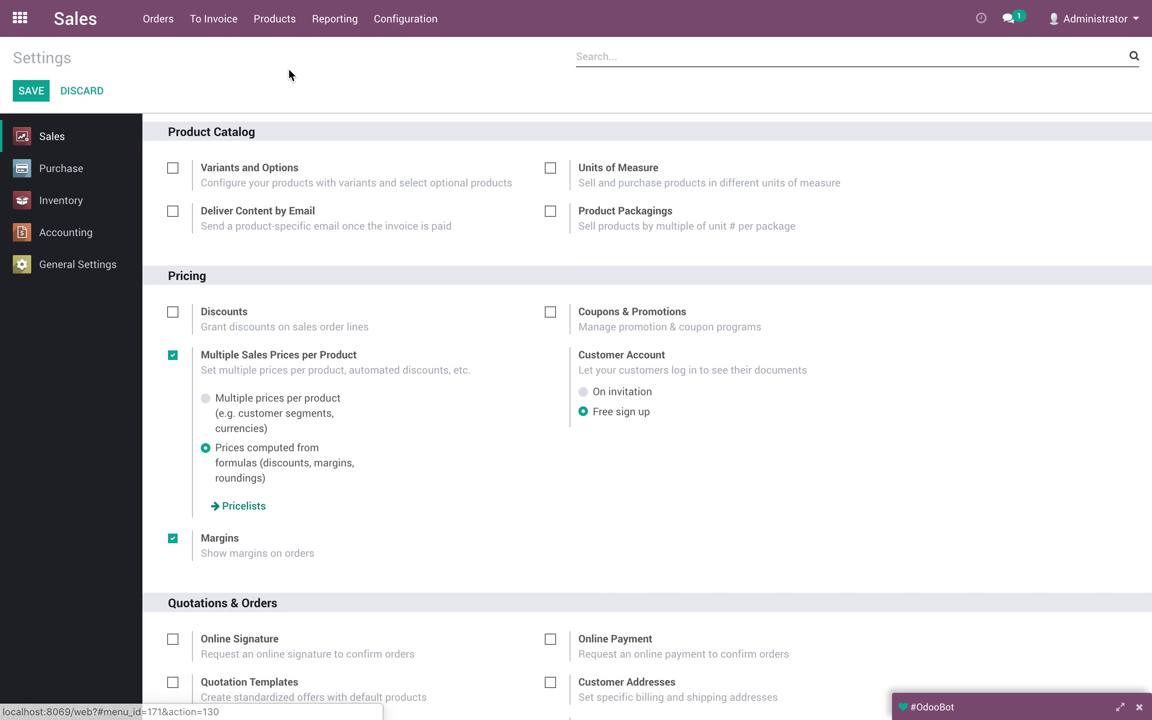
left_click(157, 154)
left_click(31, 82)
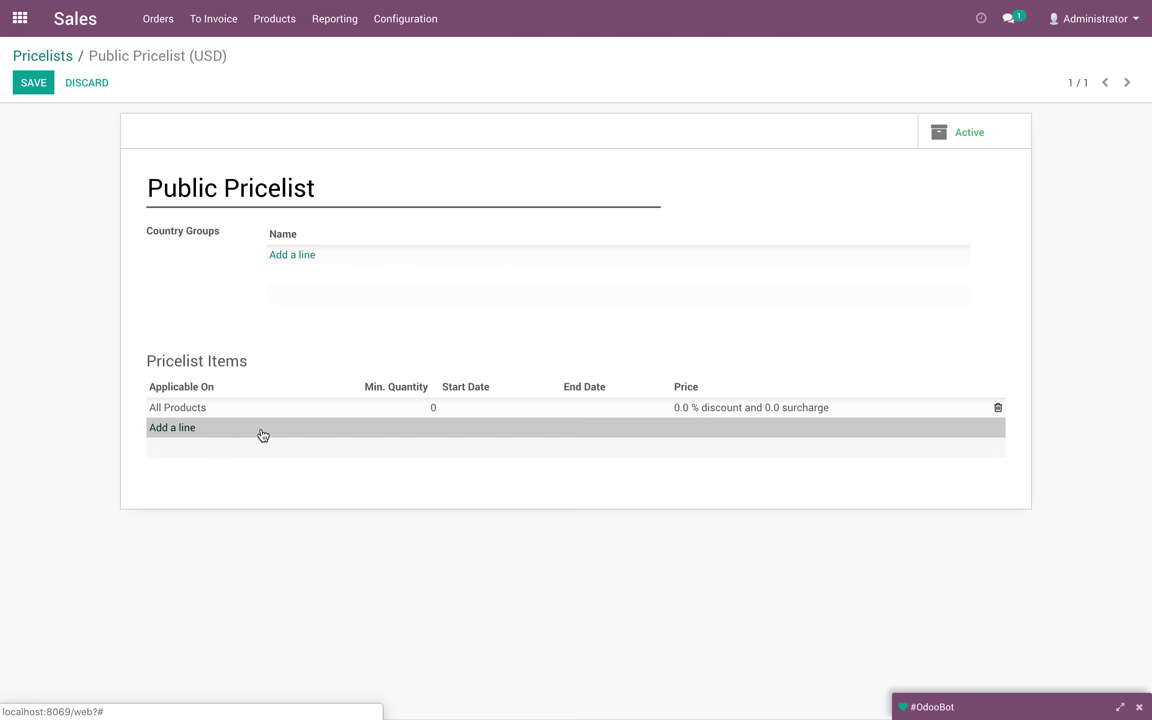
left_click(257, 435)
left_click(325, 190)
left_click(330, 241)
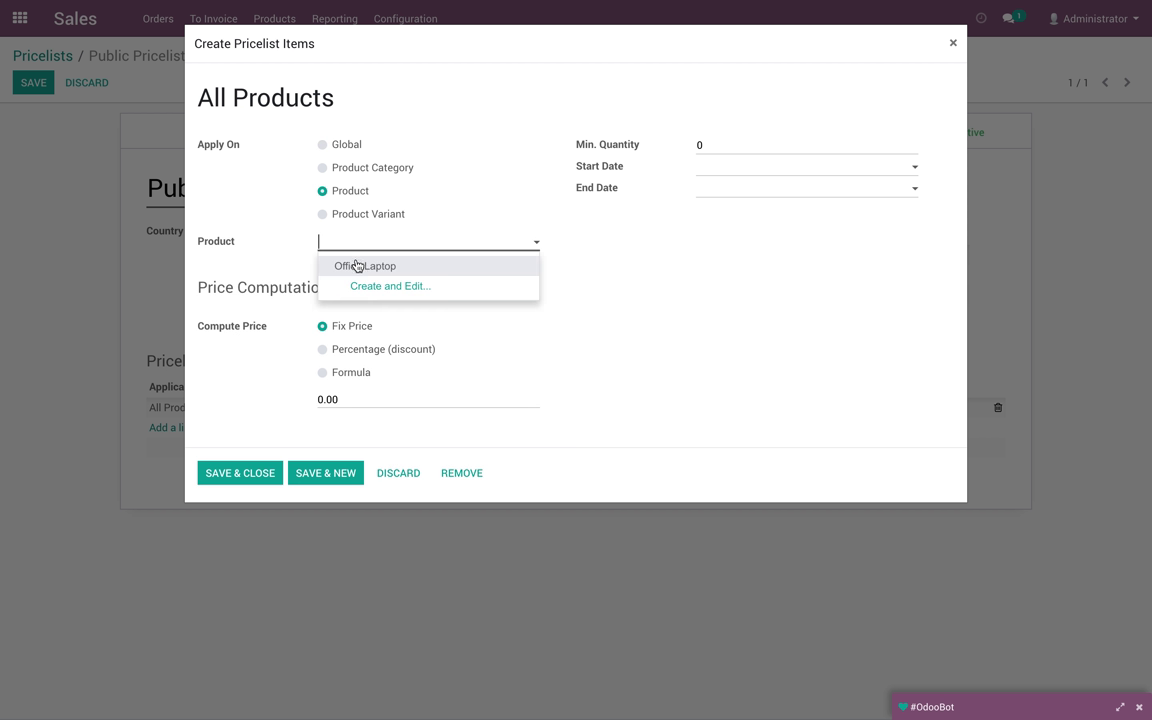
left_click(356, 263)
Step: Compute the Office Laptop price by formula based on Cost with a -35% price discount, and save the item and pricelist
left_click(348, 374)
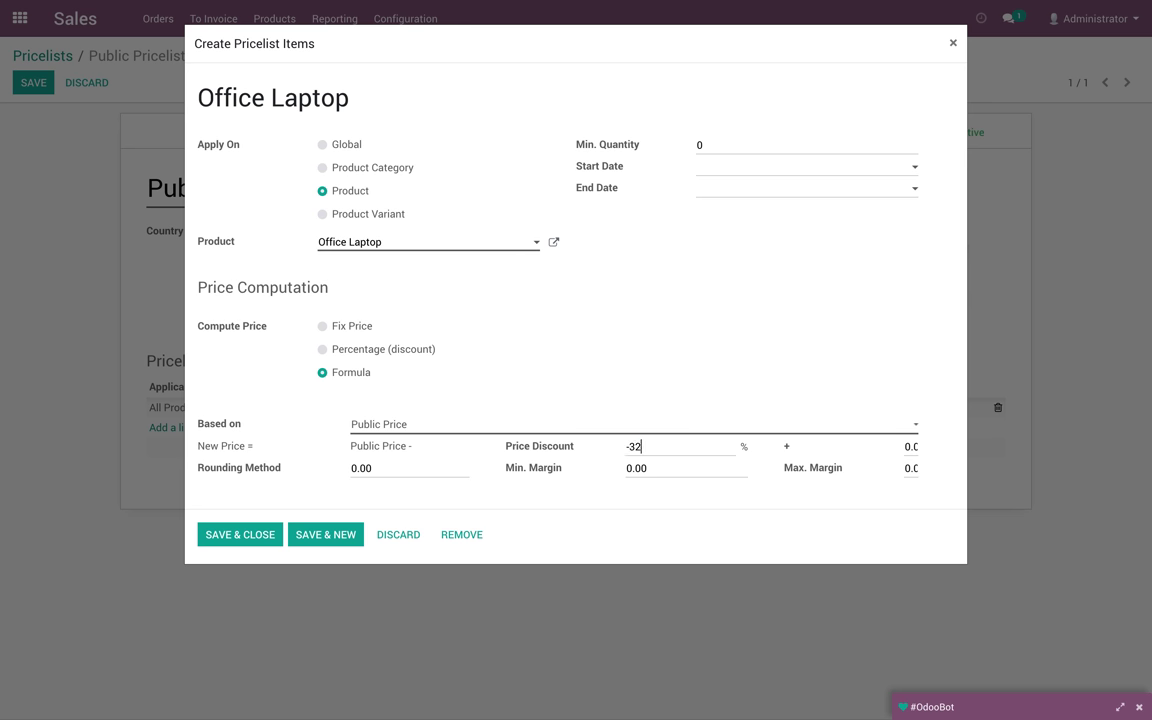
left_click(647, 430)
left_click(642, 440)
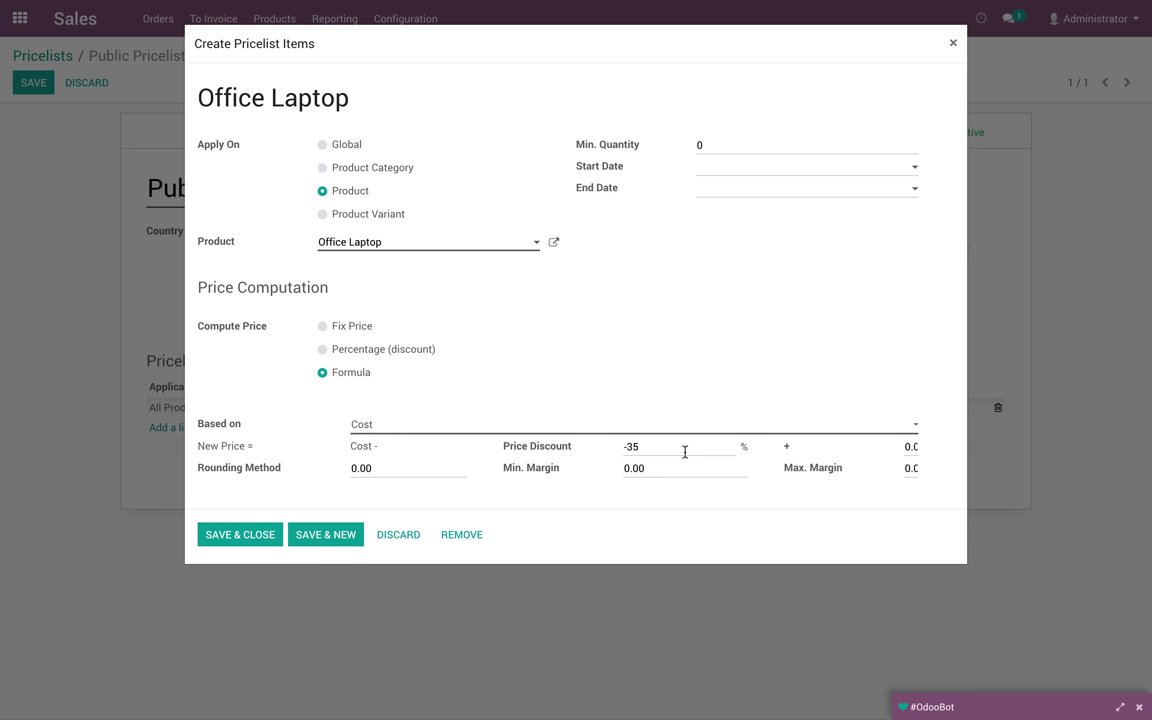
left_click(240, 538)
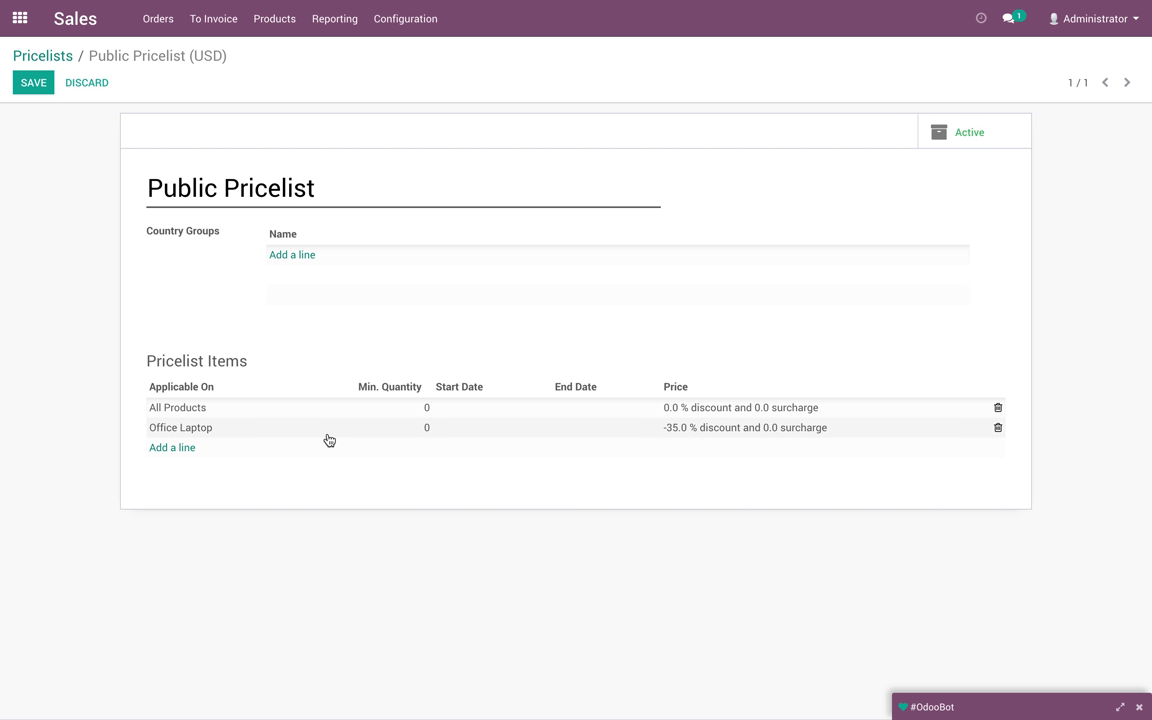
left_click(32, 82)
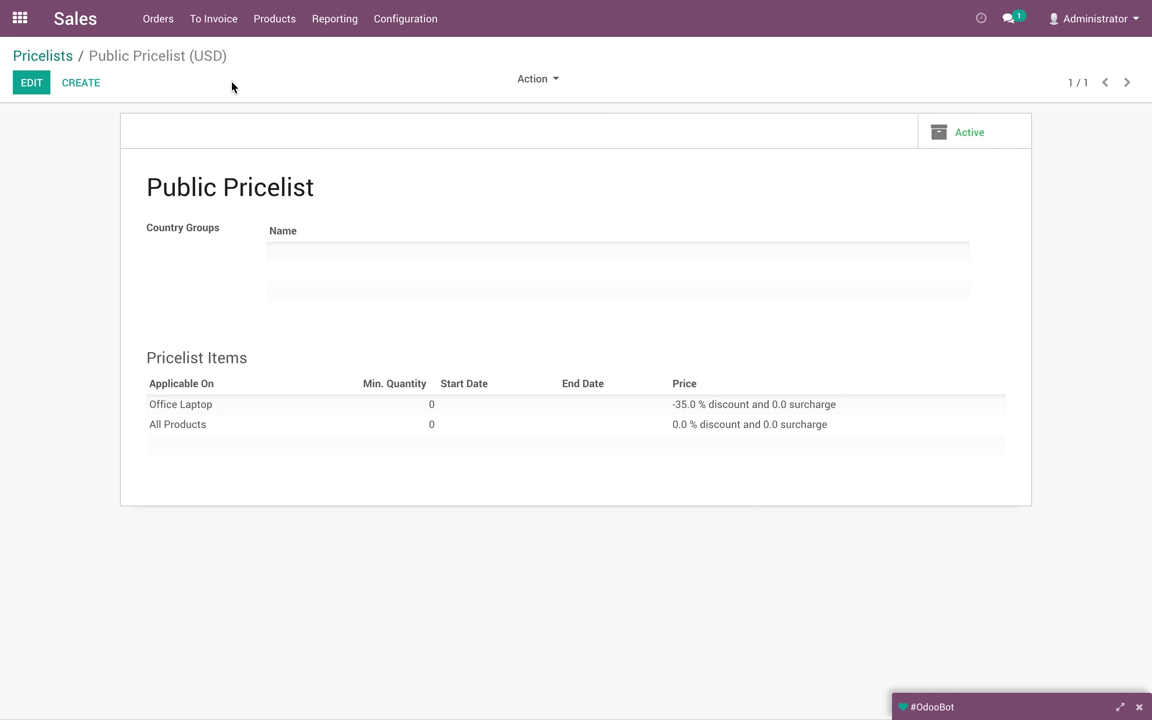
Step: Create a new quotation with a new customer called Retail Customer
left_click(158, 18)
left_click(158, 52)
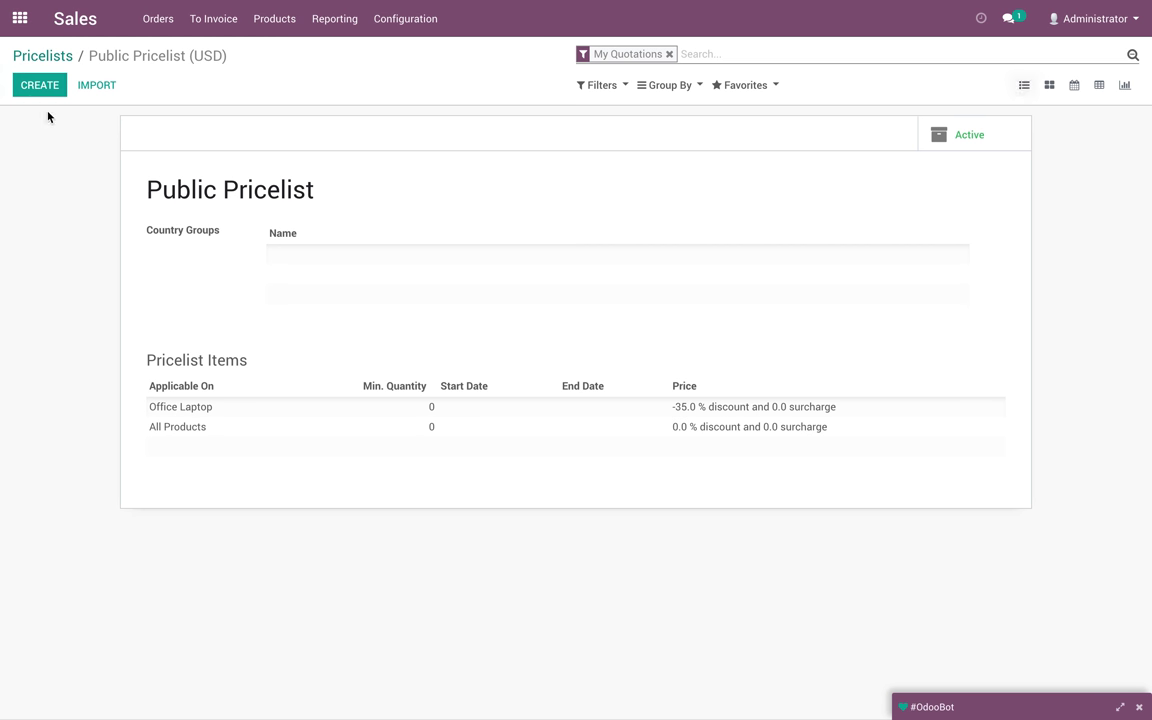
left_click(38, 85)
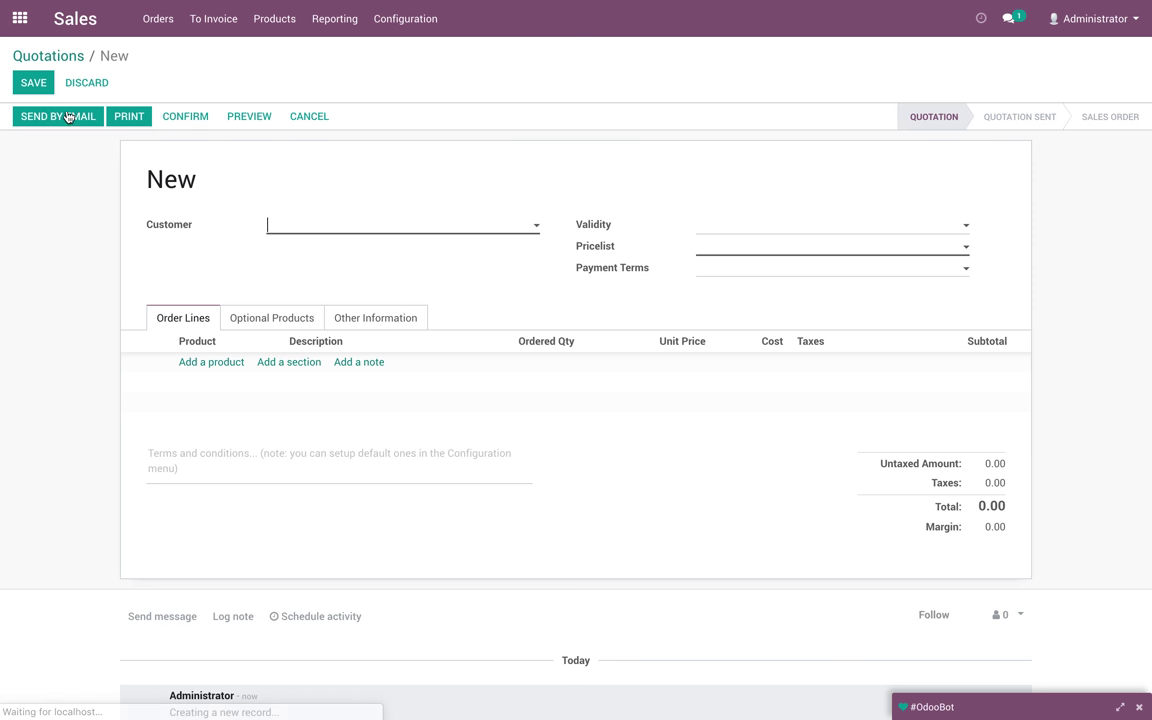
type("Retail Cus")
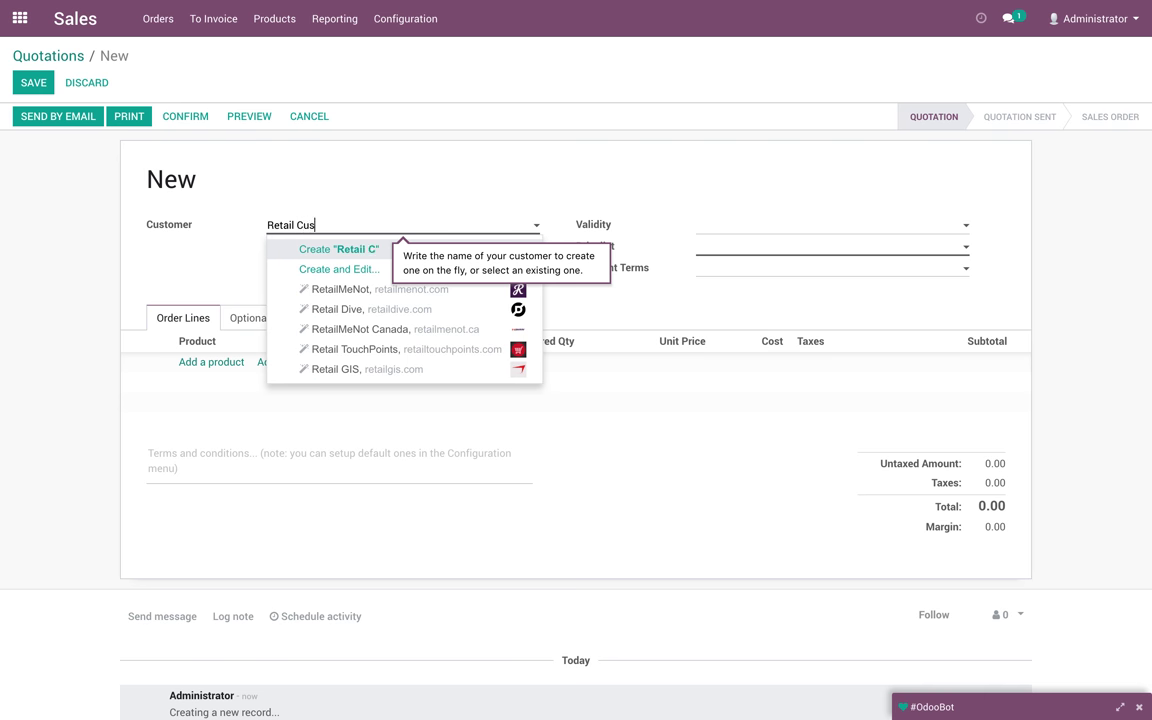
type("tomer")
left_click(285, 254)
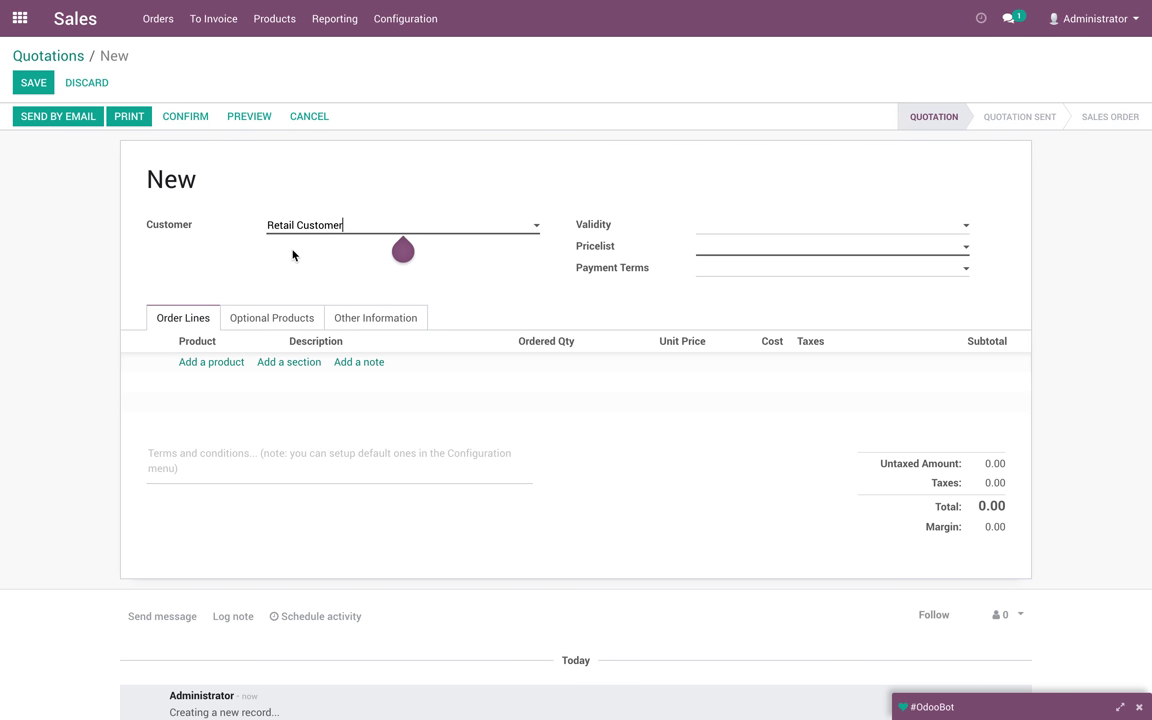
Step: Add an order line for 2 Office Laptops, check the quotation's margin, and save it
left_click(222, 366)
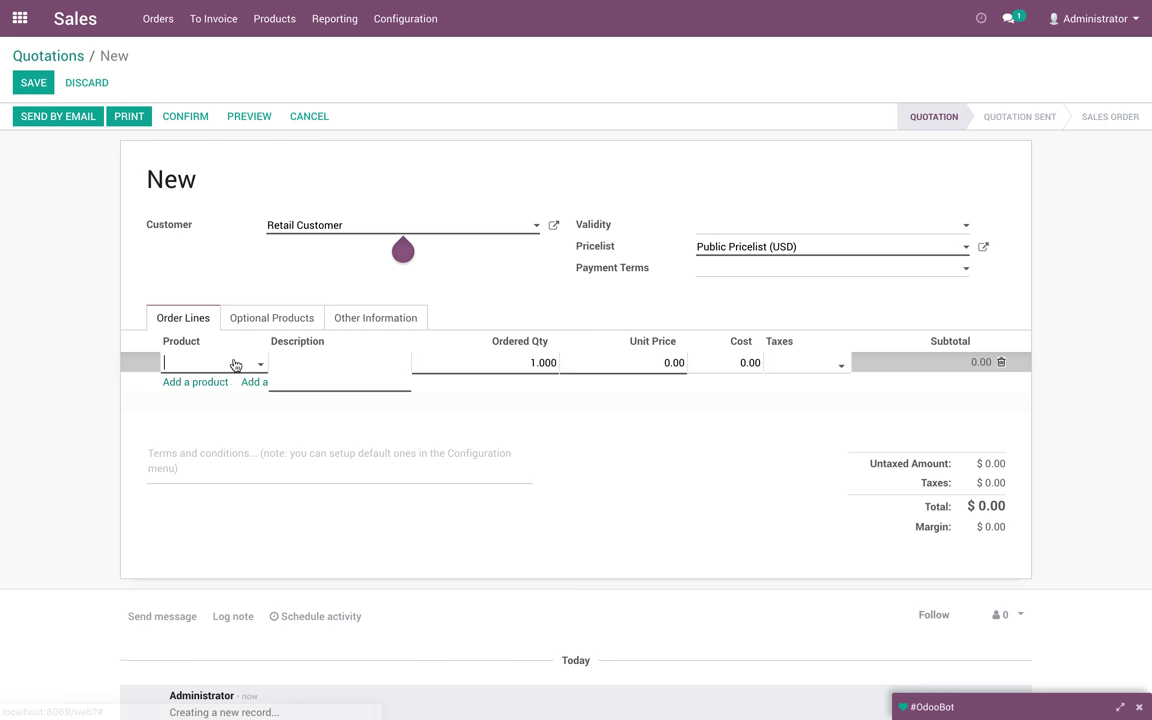
left_click(236, 388)
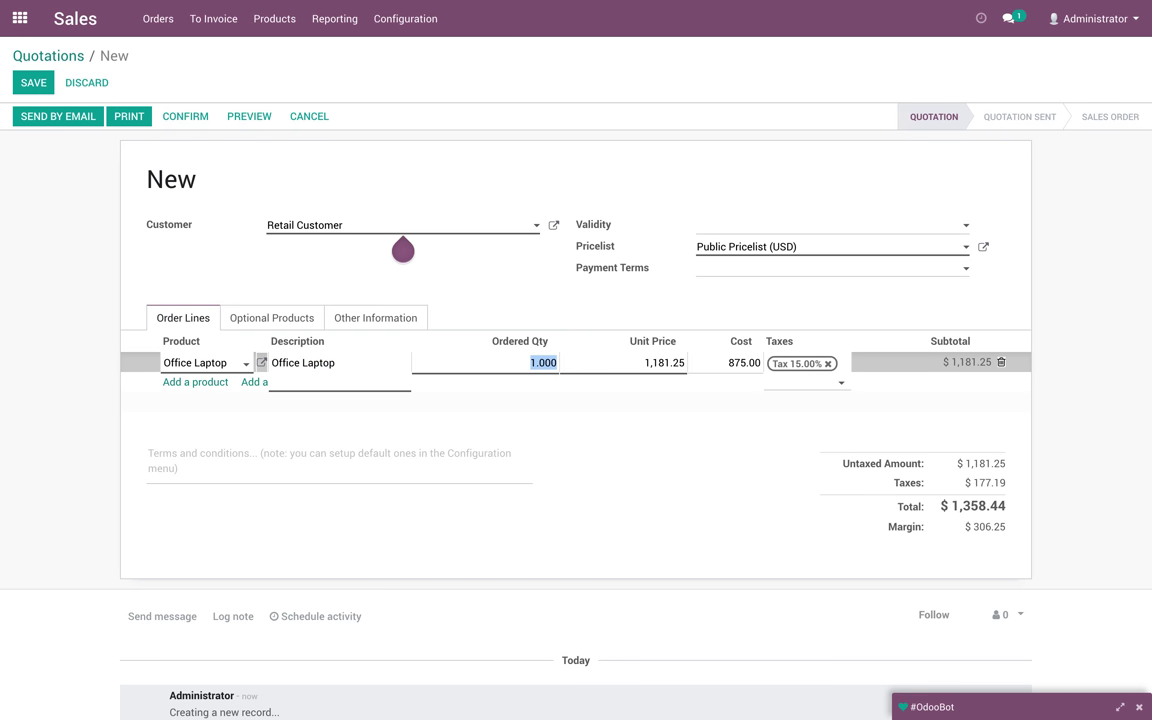
type("2")
key("Tab")
left_click(728, 402)
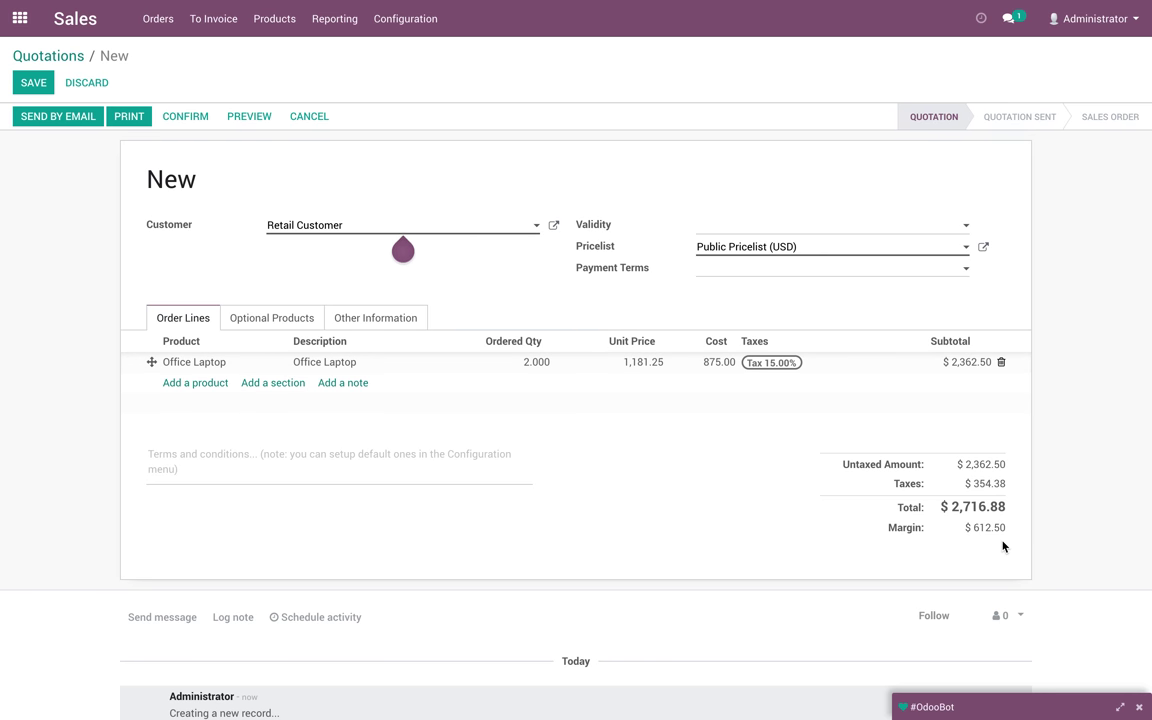
left_click_drag(976, 528, 1010, 532)
left_click(44, 86)
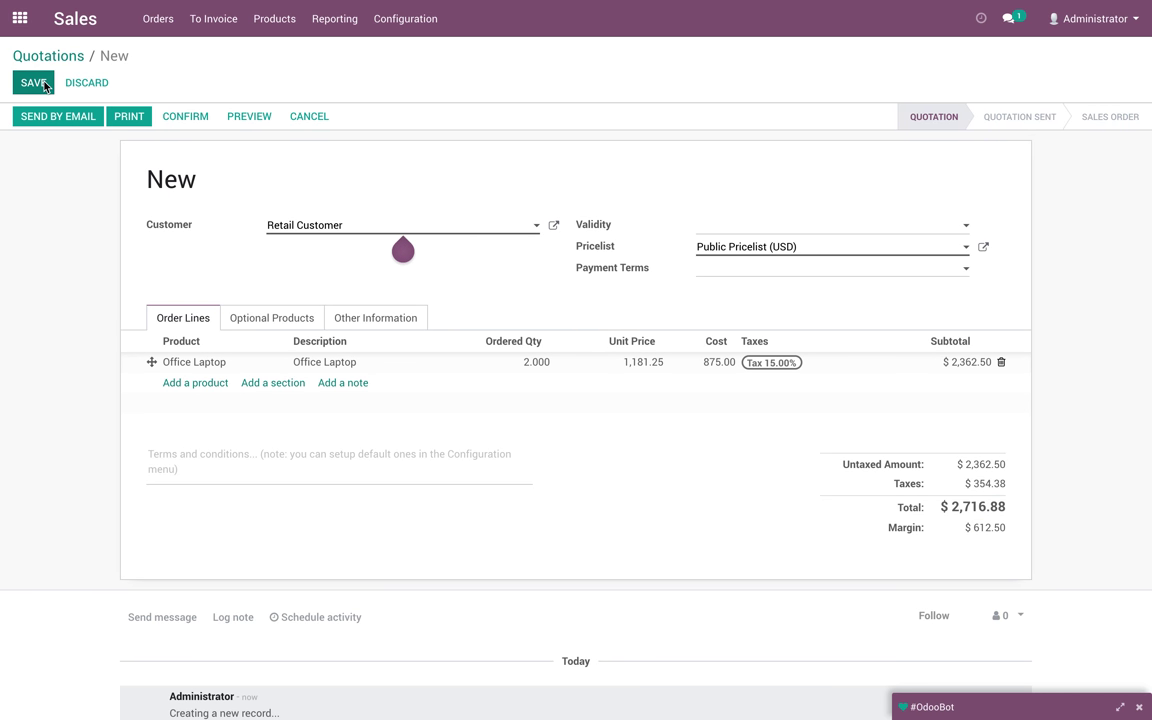
Step: Confirm the sales order and validate its delivery of the ordered laptops
left_click(190, 117)
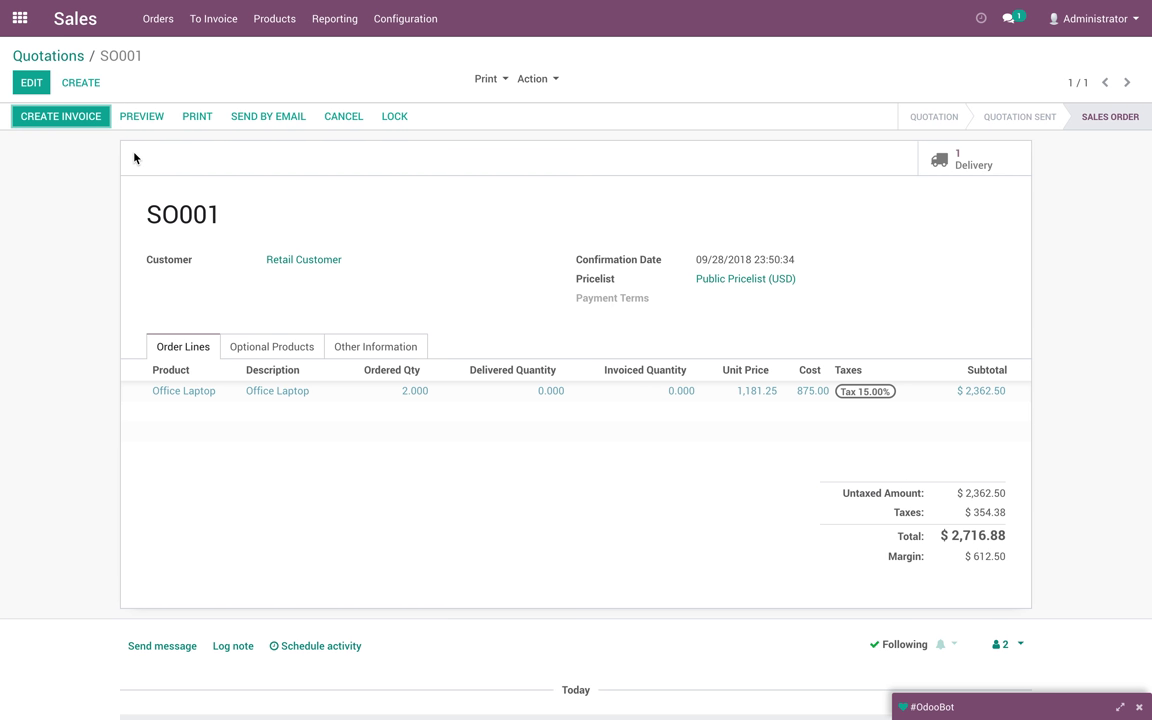
left_click(933, 168)
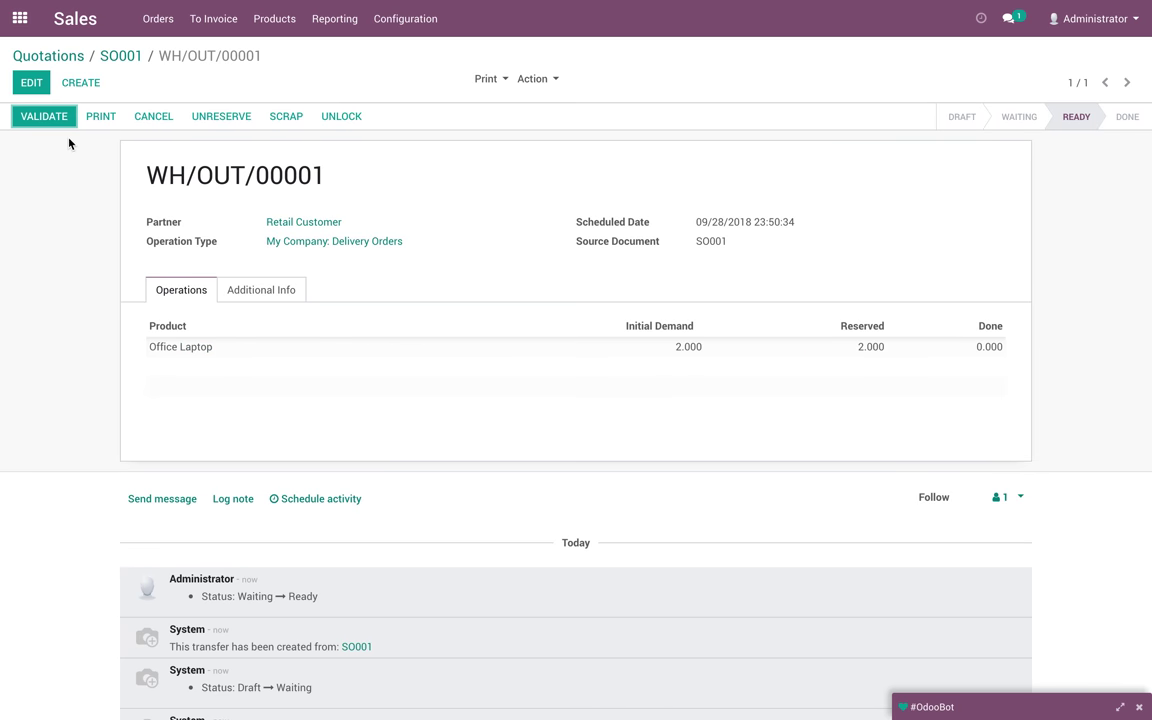
left_click(31, 116)
left_click(218, 166)
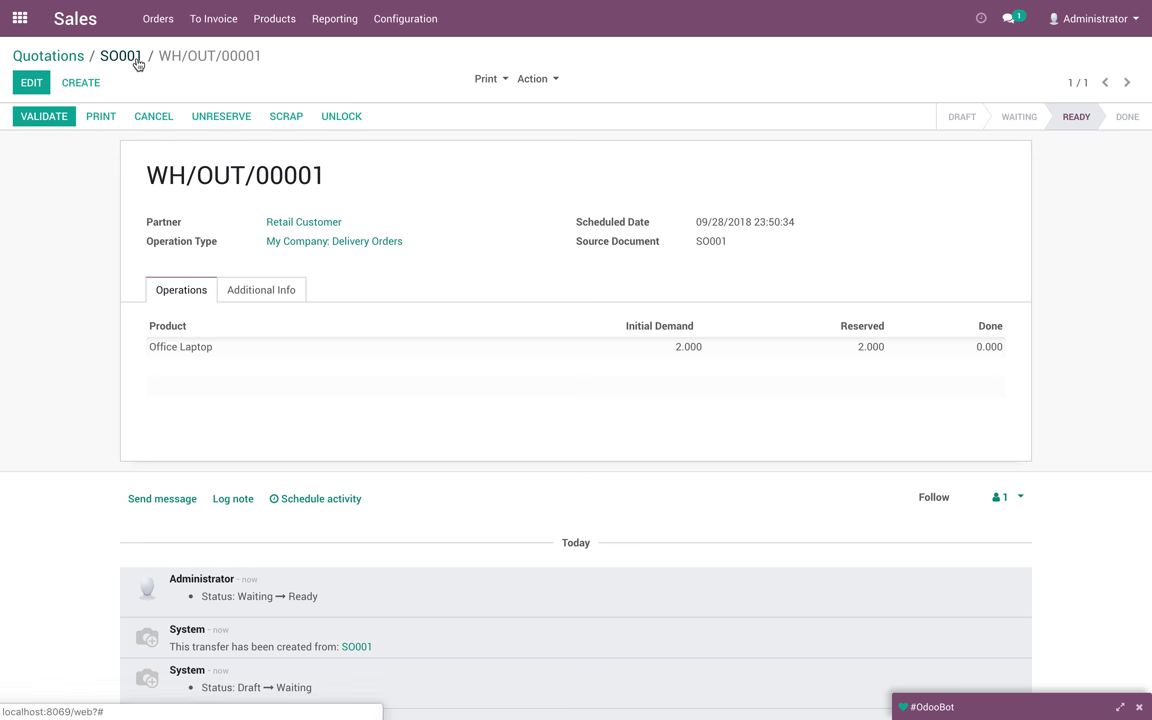
Step: Create an invoice for the sales order's invoiceable lines and validate it
left_click(130, 60)
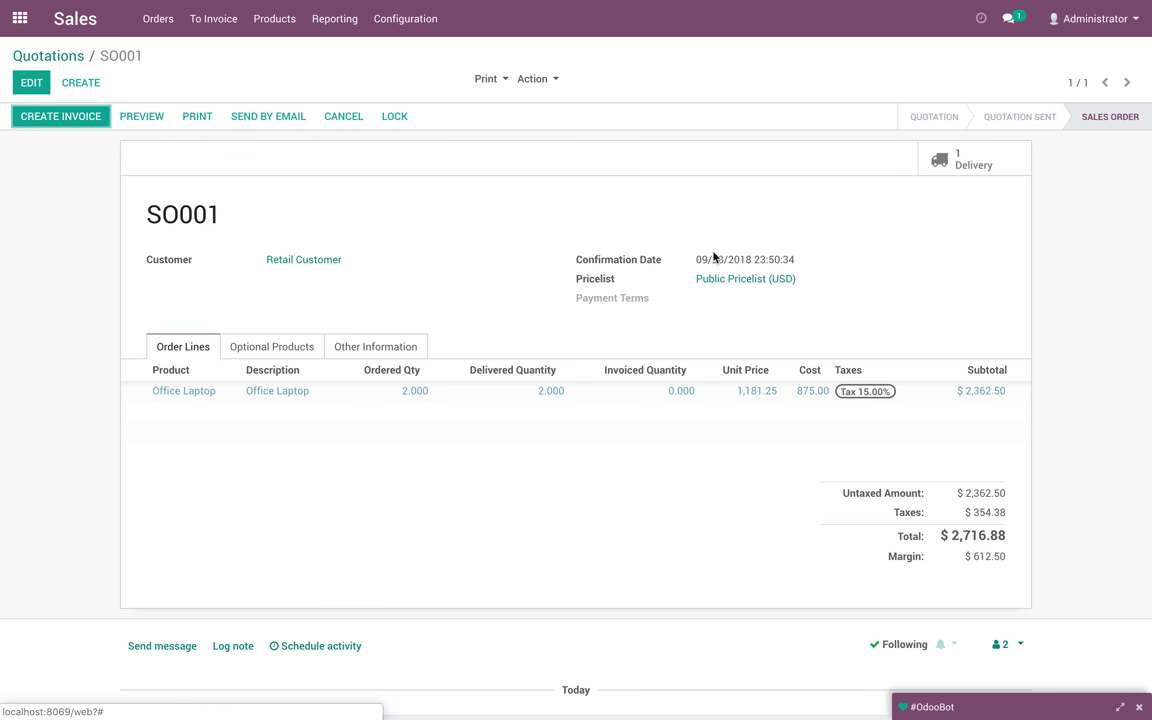
left_click(102, 117)
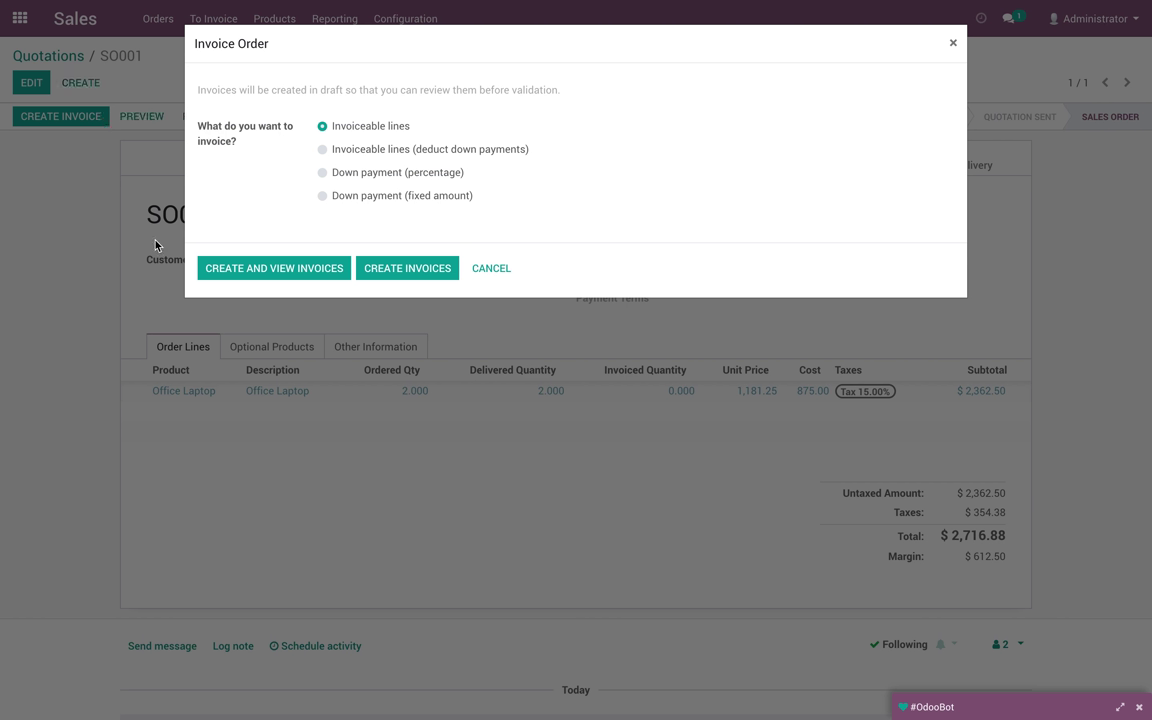
left_click(279, 266)
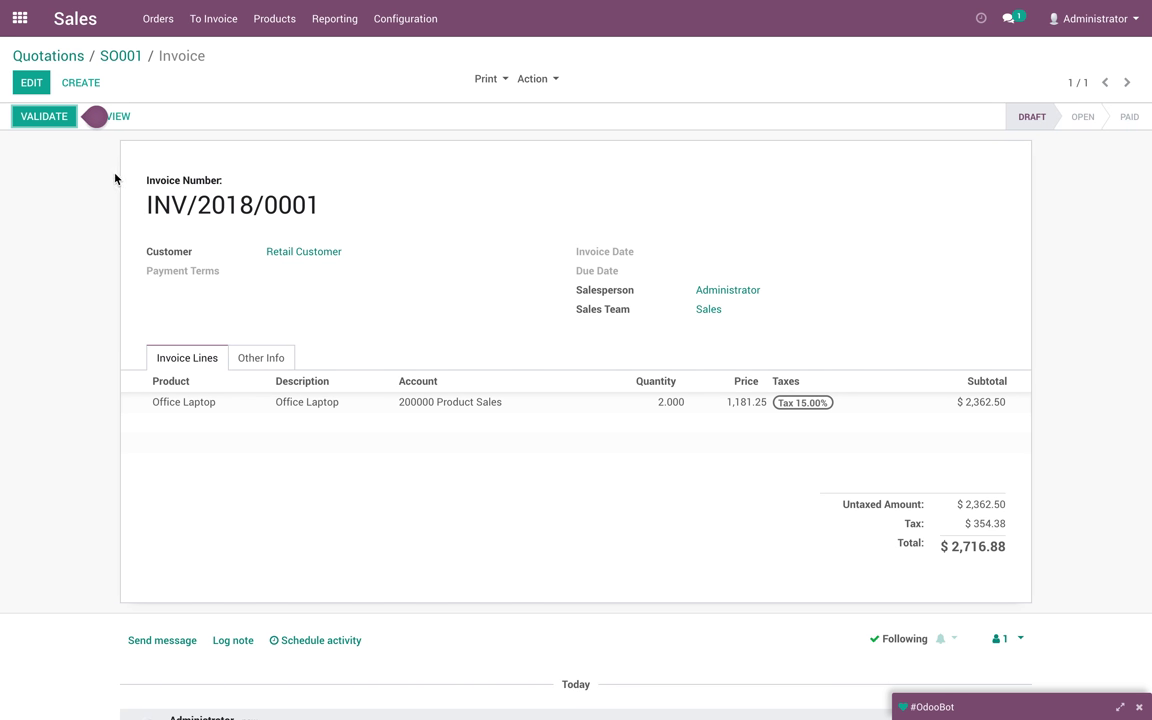
left_click(44, 115)
Step: Examine the journal items in the validated customer invoice's journal entry, and return to the app overview
left_click(286, 330)
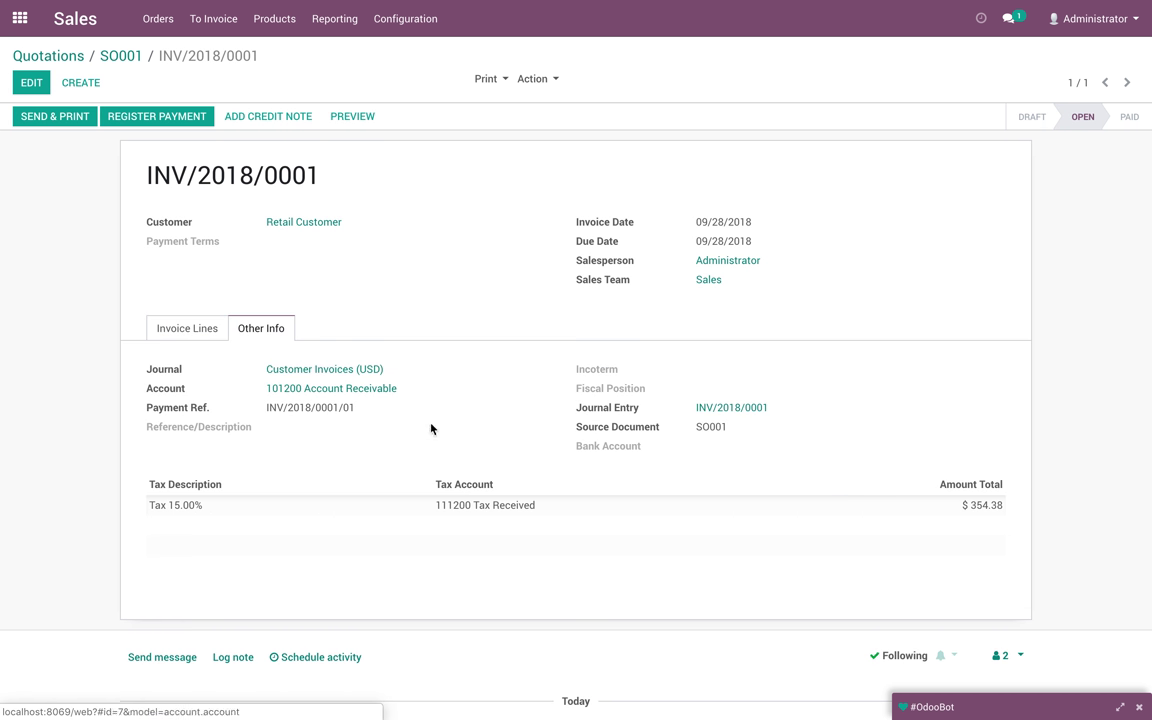
left_click(731, 408)
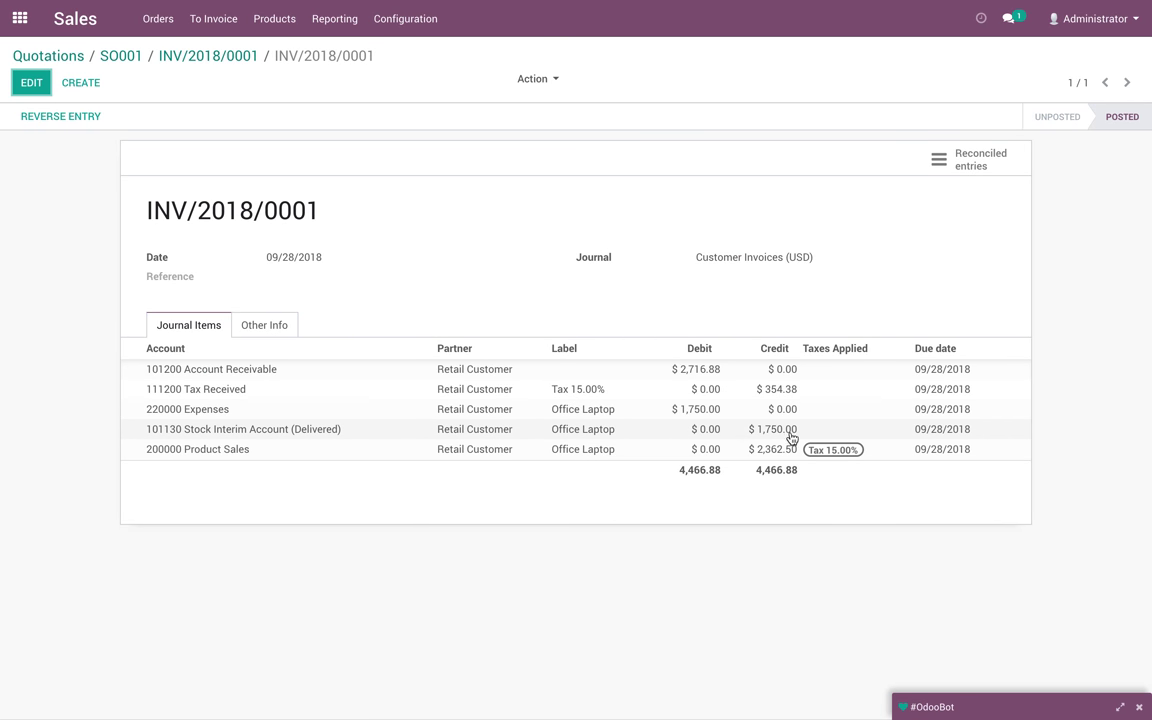
left_click(31, 58)
left_click(19, 17)
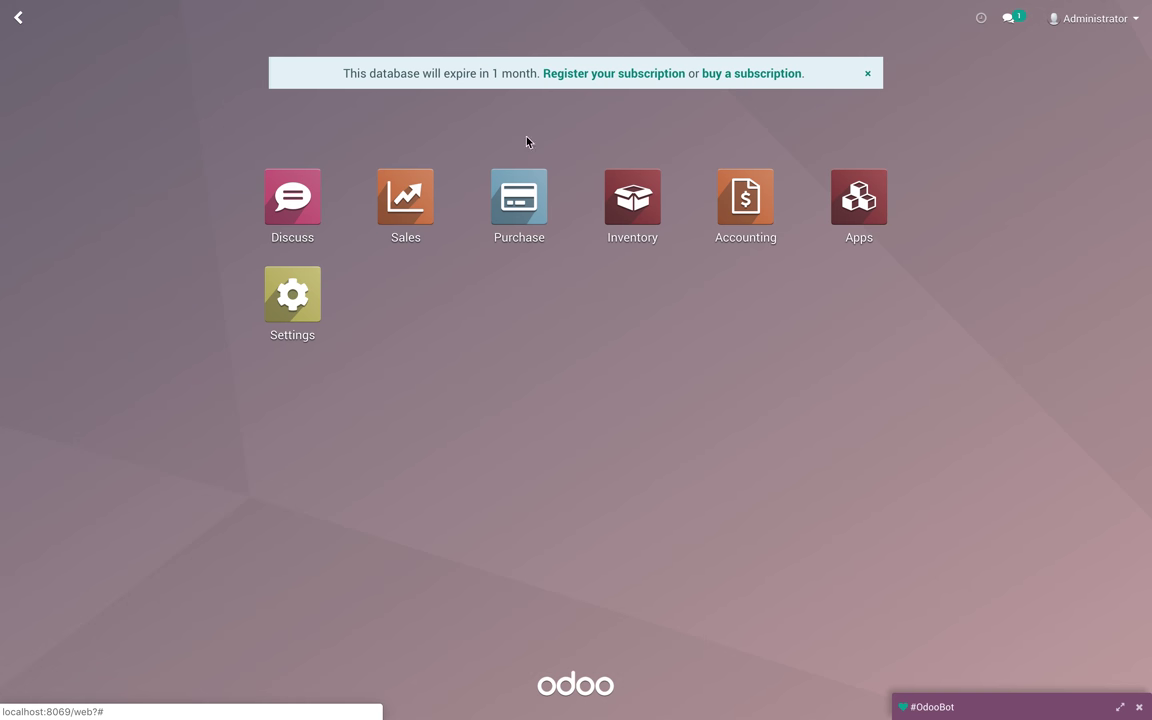
Step: Retrieve the Inventory Valuation report in the Inventory app, computed for the current inventory
left_click(633, 196)
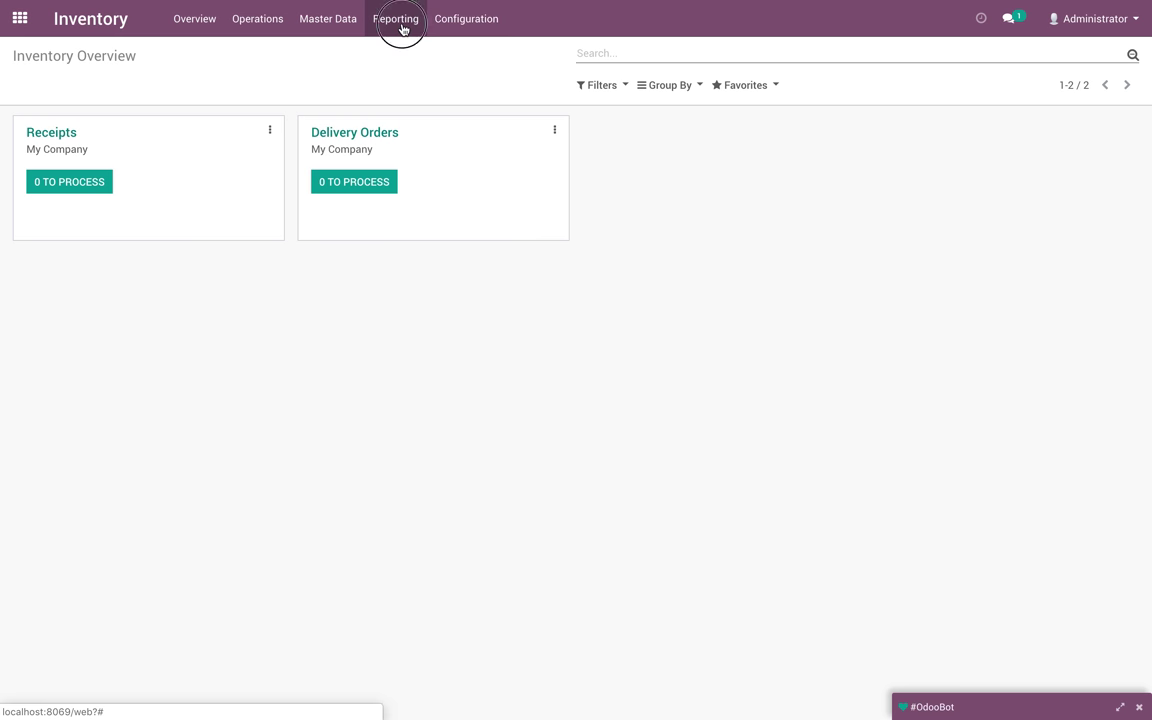
left_click(404, 28)
left_click(404, 94)
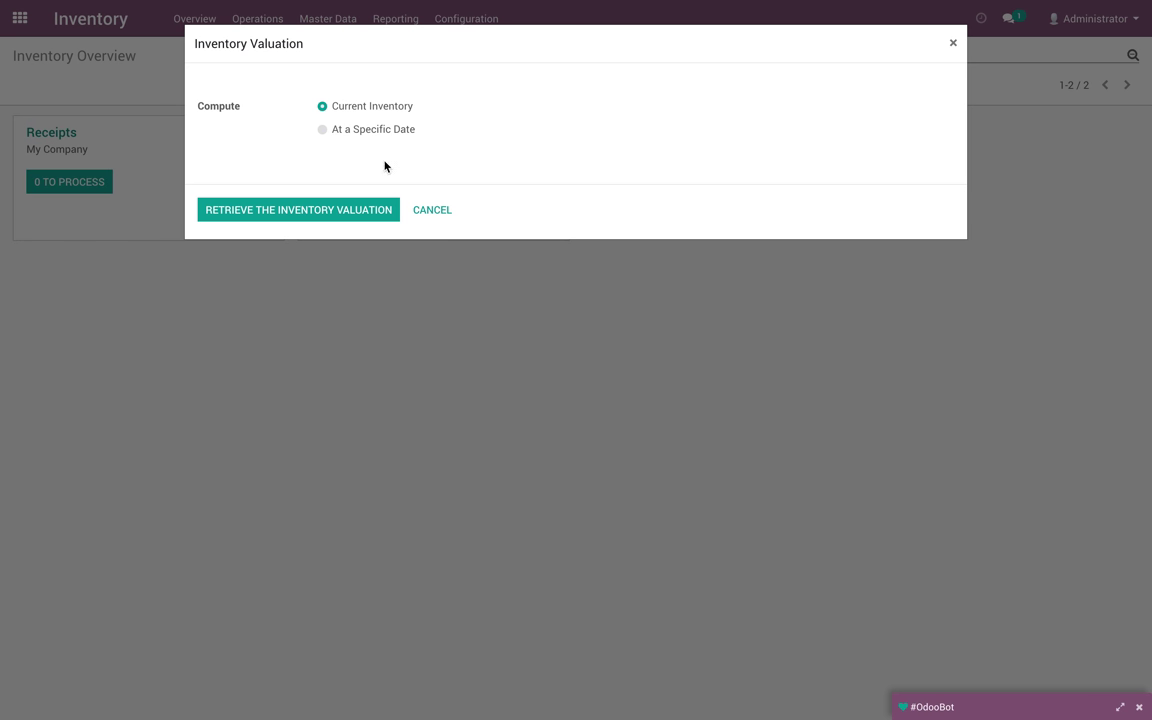
left_click(363, 208)
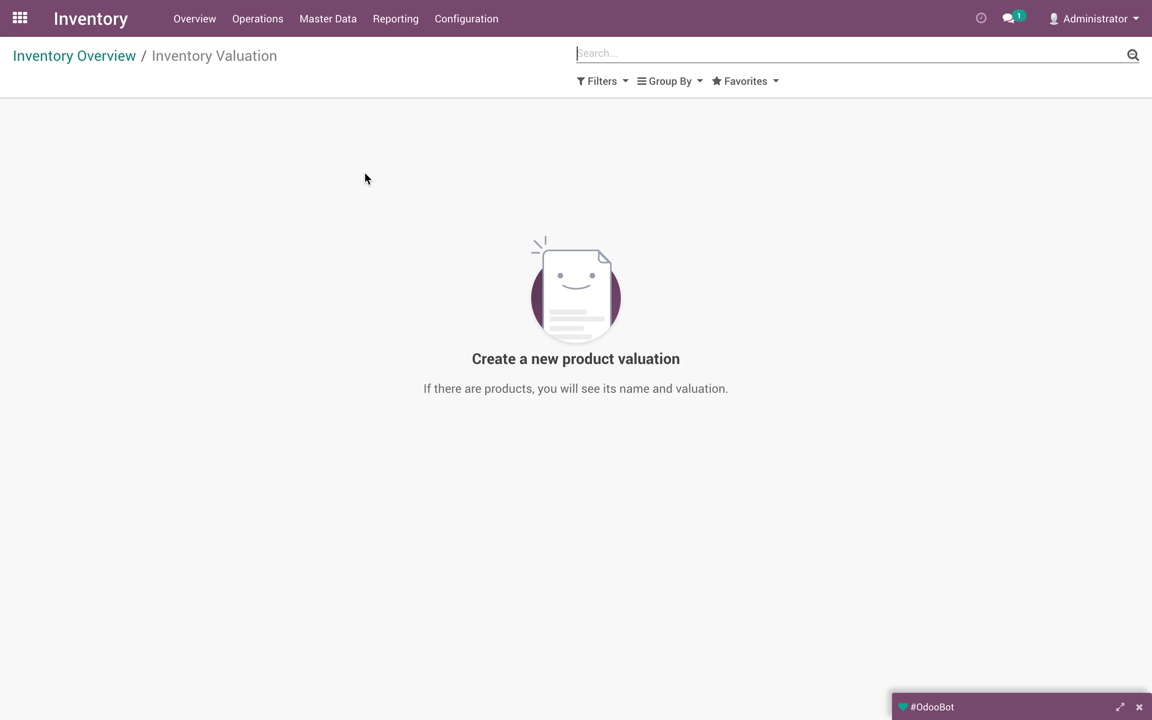
Step: Switch to the Accounting app and examine the accounts under Current Assets in the Balance Sheet report
left_click(4, 32)
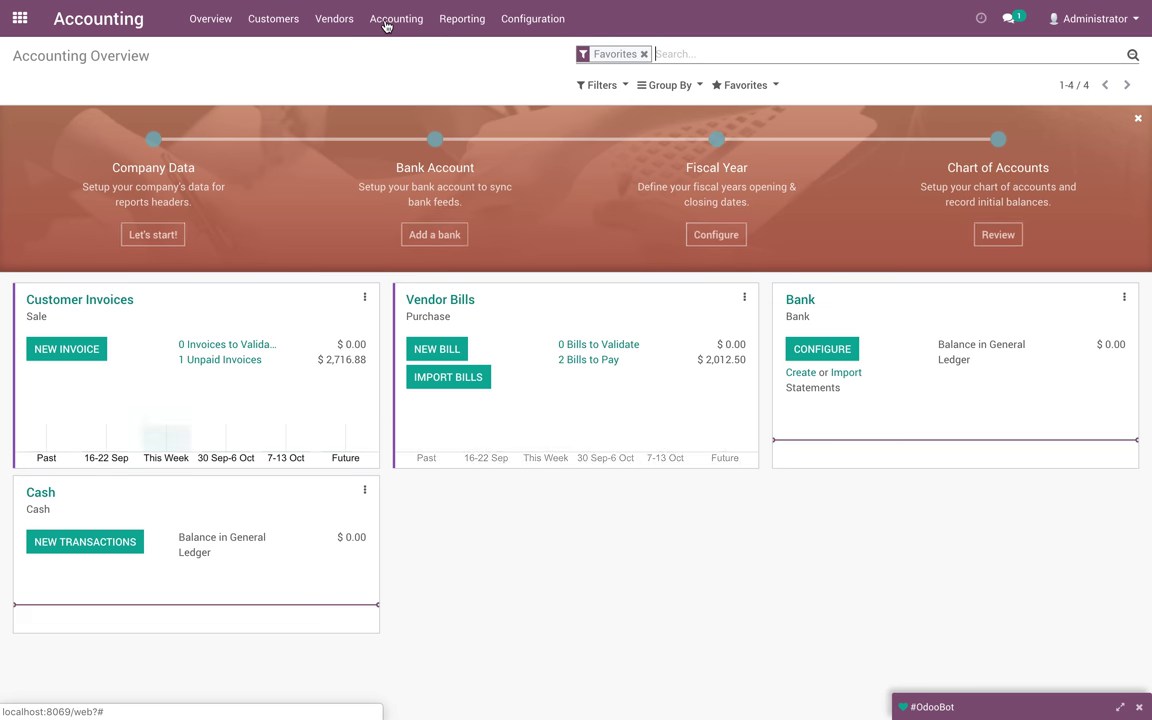
left_click(462, 18)
left_click(478, 92)
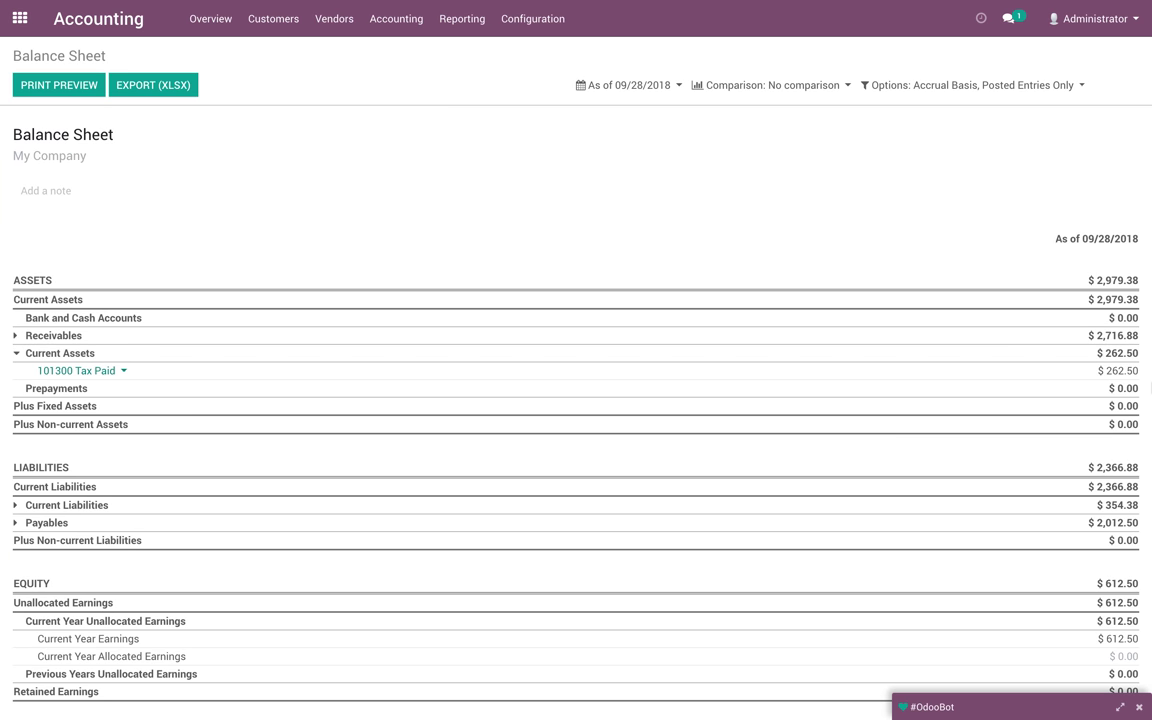
Step: Examine the Profit and Loss report, expanding Operating Income and Expenses to check product sales, expenses and net profit
left_click(460, 20)
left_click(467, 72)
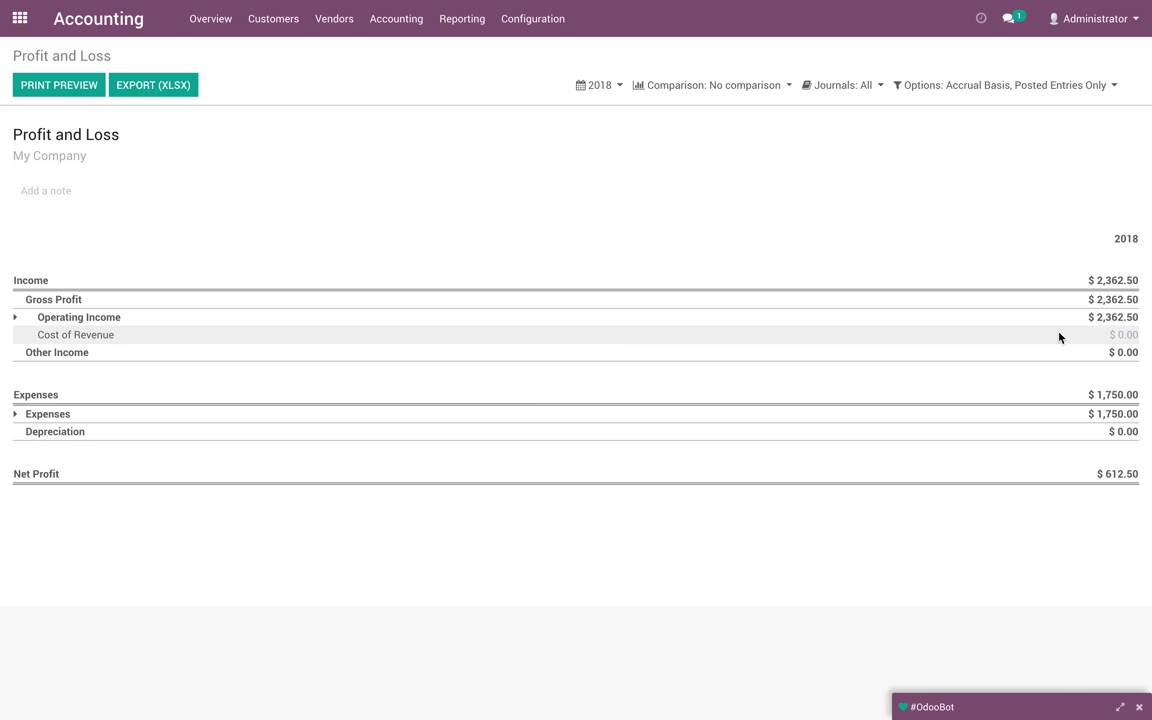
left_click(85, 318)
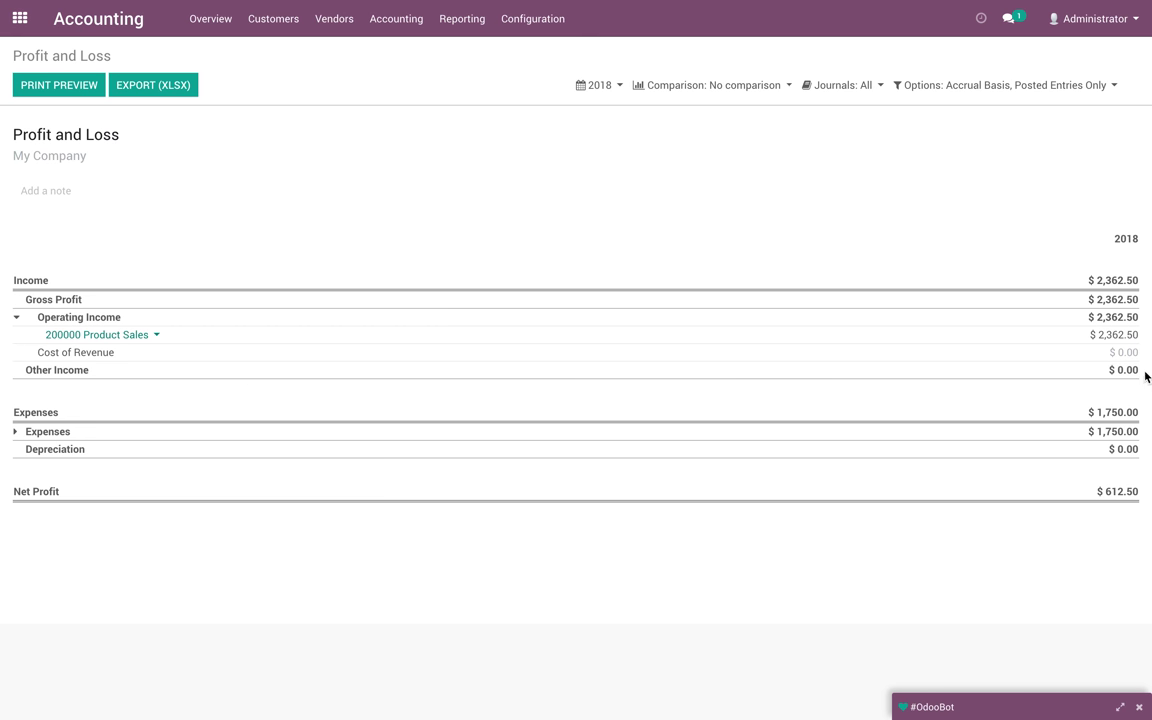
left_click_drag(1096, 318, 1136, 336)
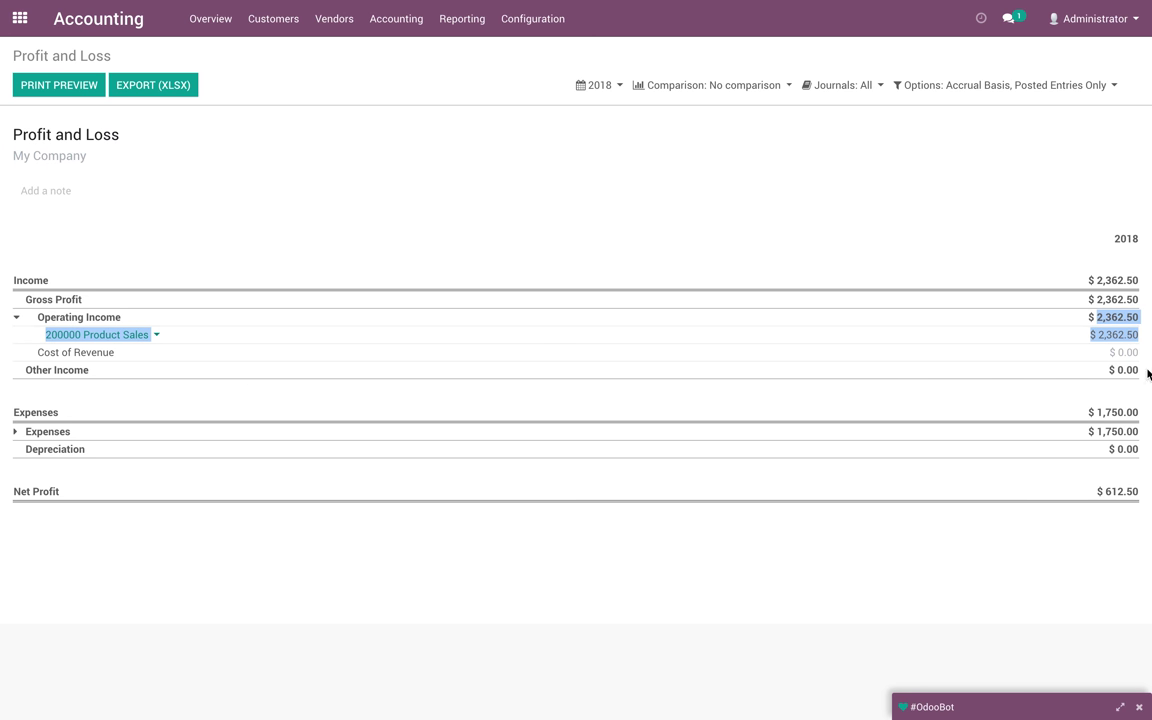
left_click(62, 433)
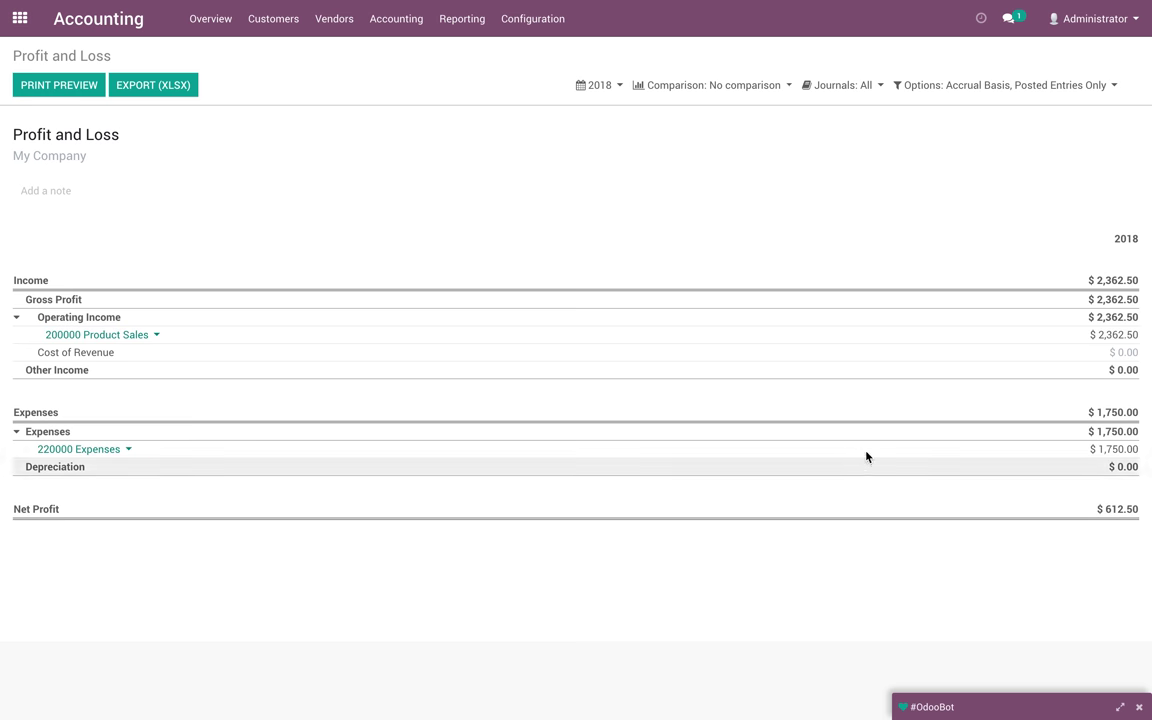
left_click_drag(1095, 449, 1131, 447)
left_click_drag(1104, 509, 1145, 511)
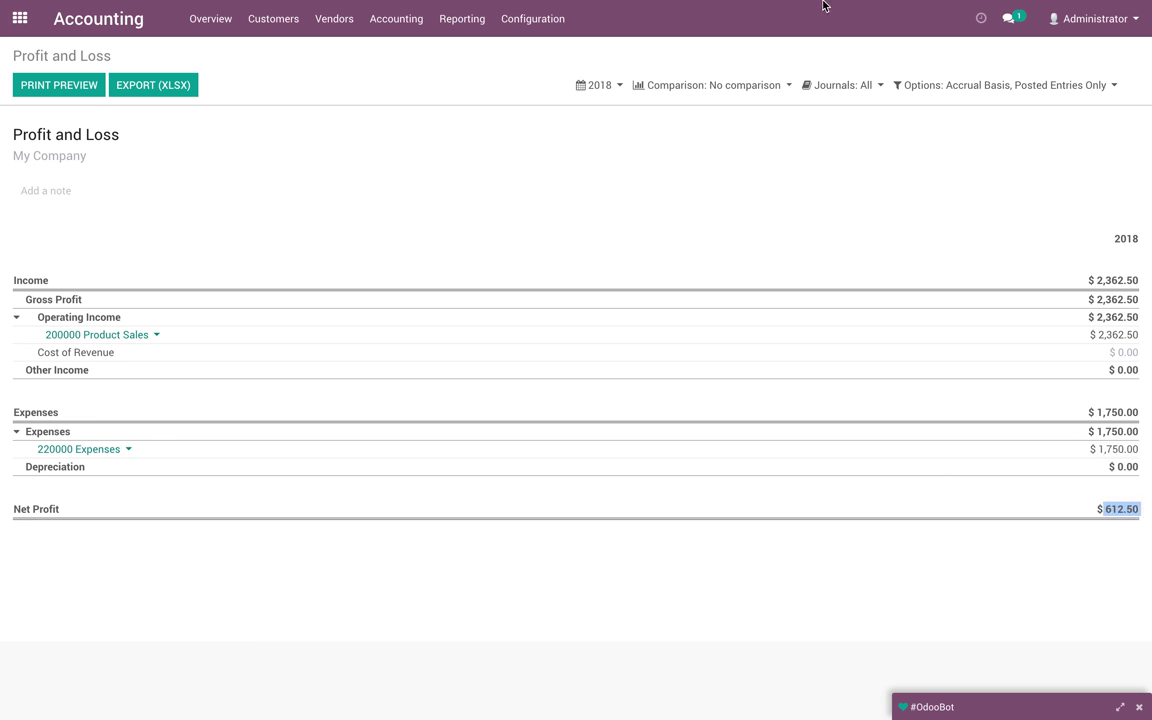